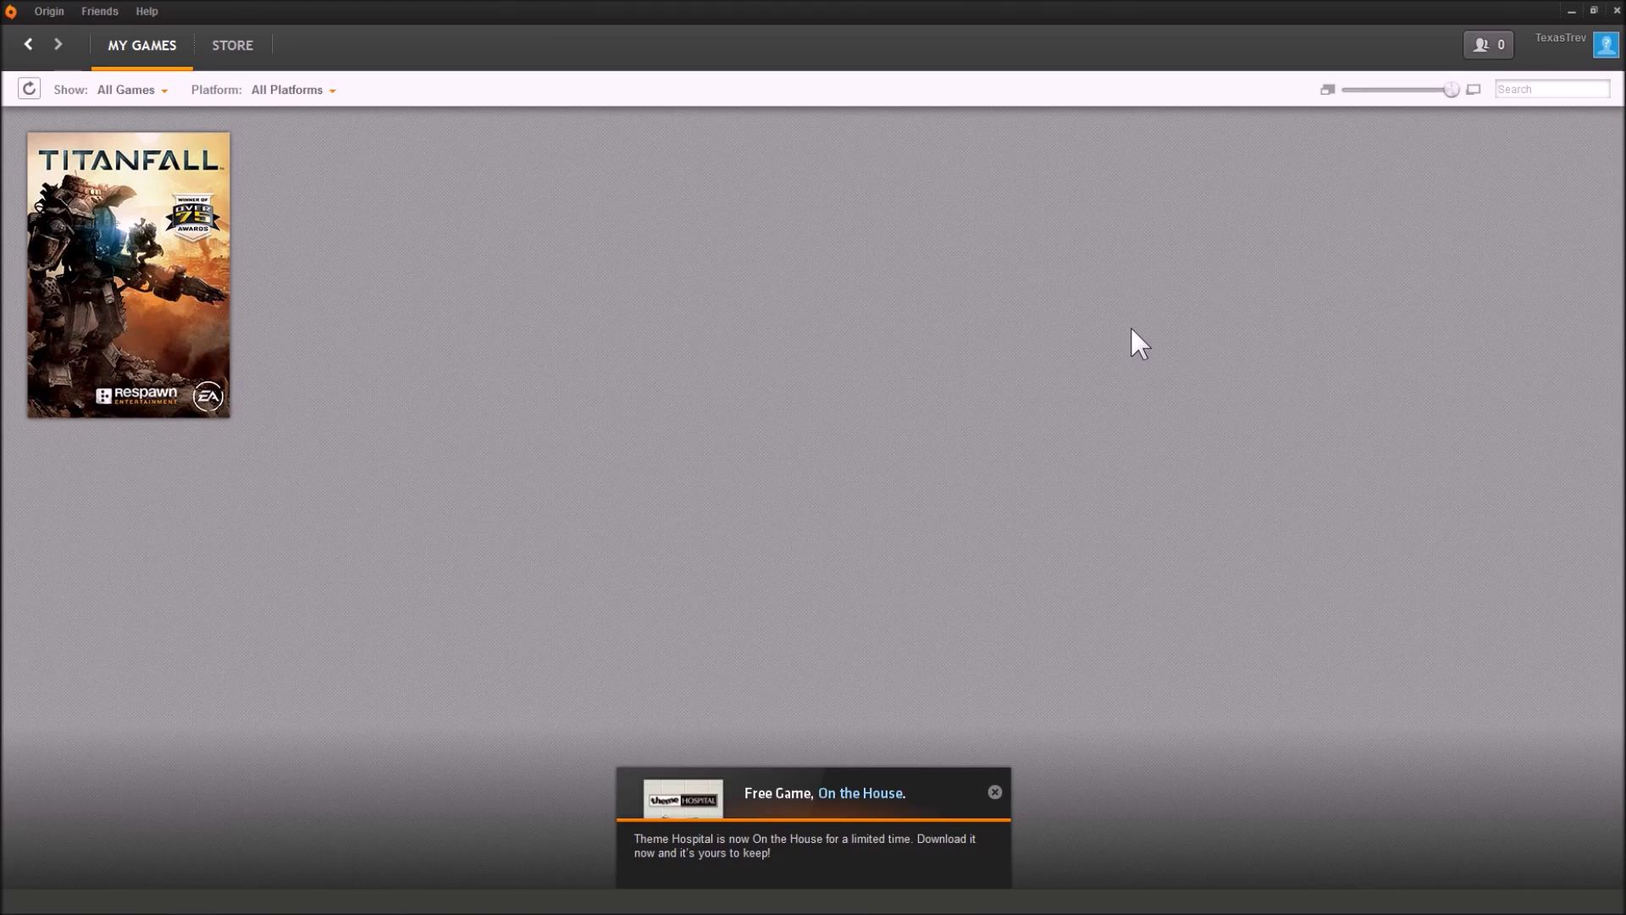
# - Select the Titanfall tile in Origin's My Games library and open the Origin menu
pyautogui.click(169, 390)
pyautogui.click(326, 551)
pyautogui.click(51, 11)
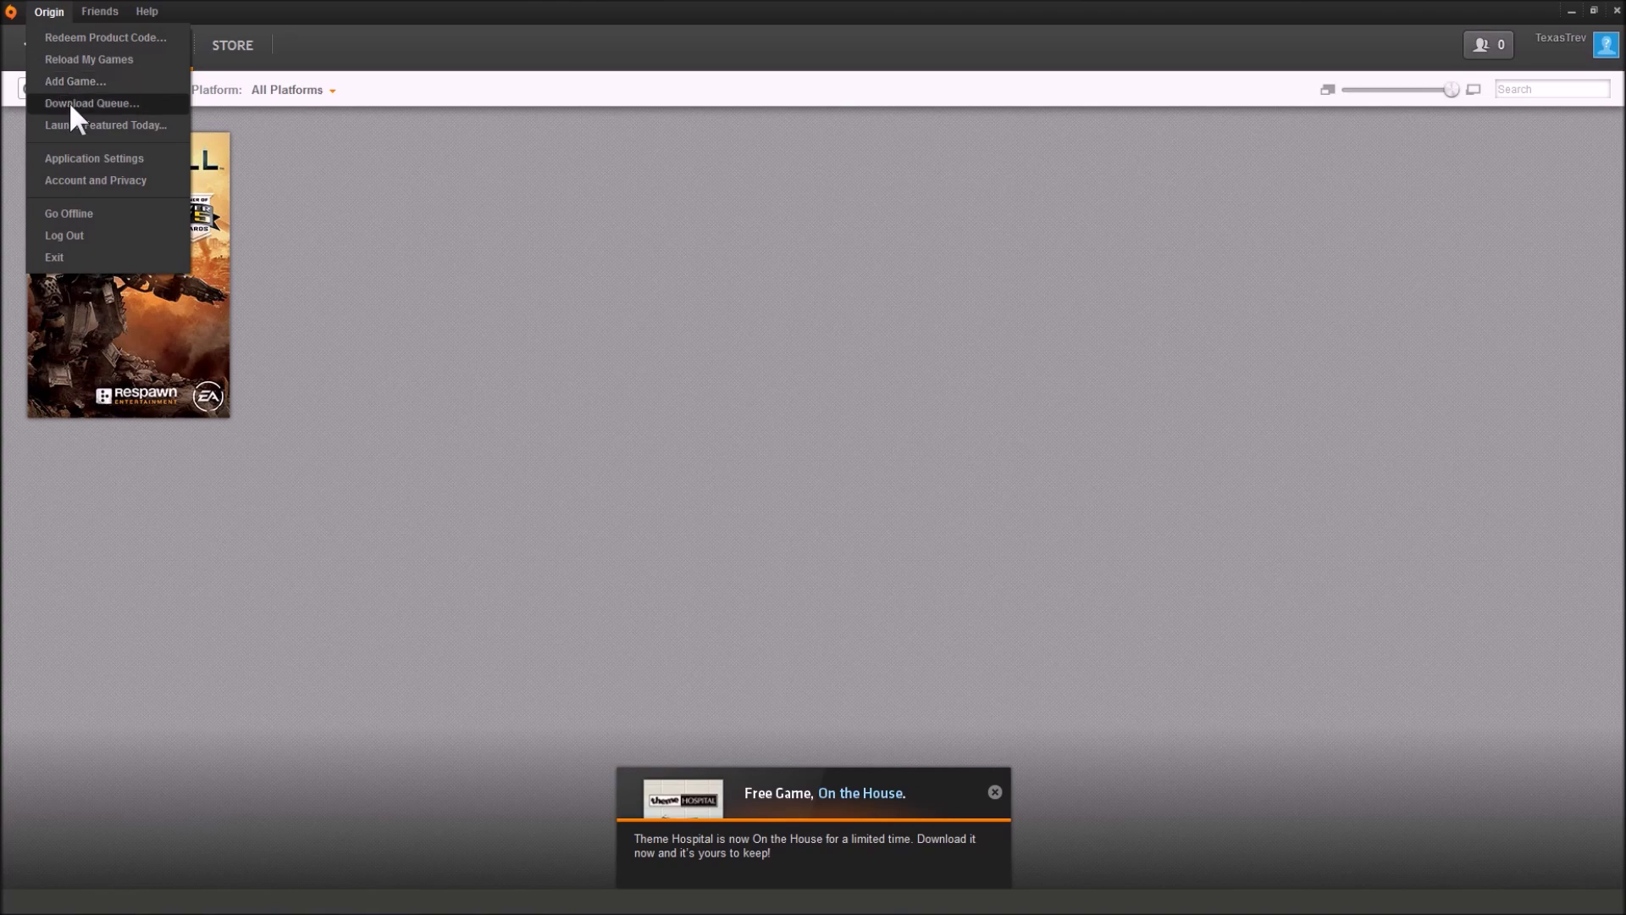
# - Choose Application Settings from the Origin menu
pyautogui.click(76, 168)
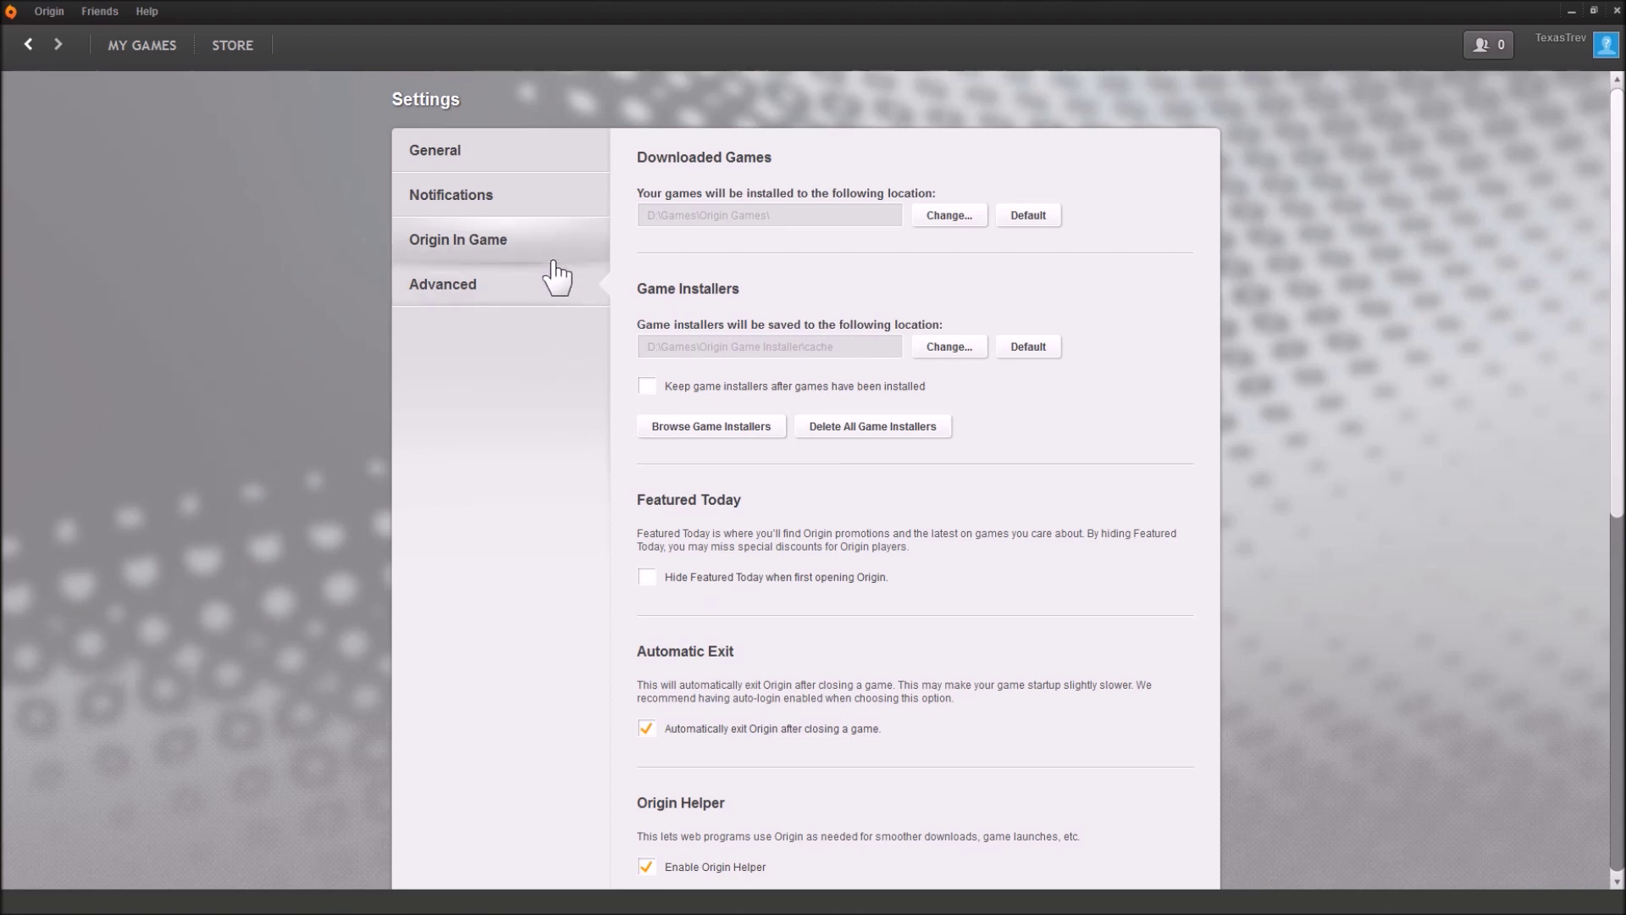
# - Look through the Notifications, Origin In Game and Advanced settings without changing anything
pyautogui.click(534, 206)
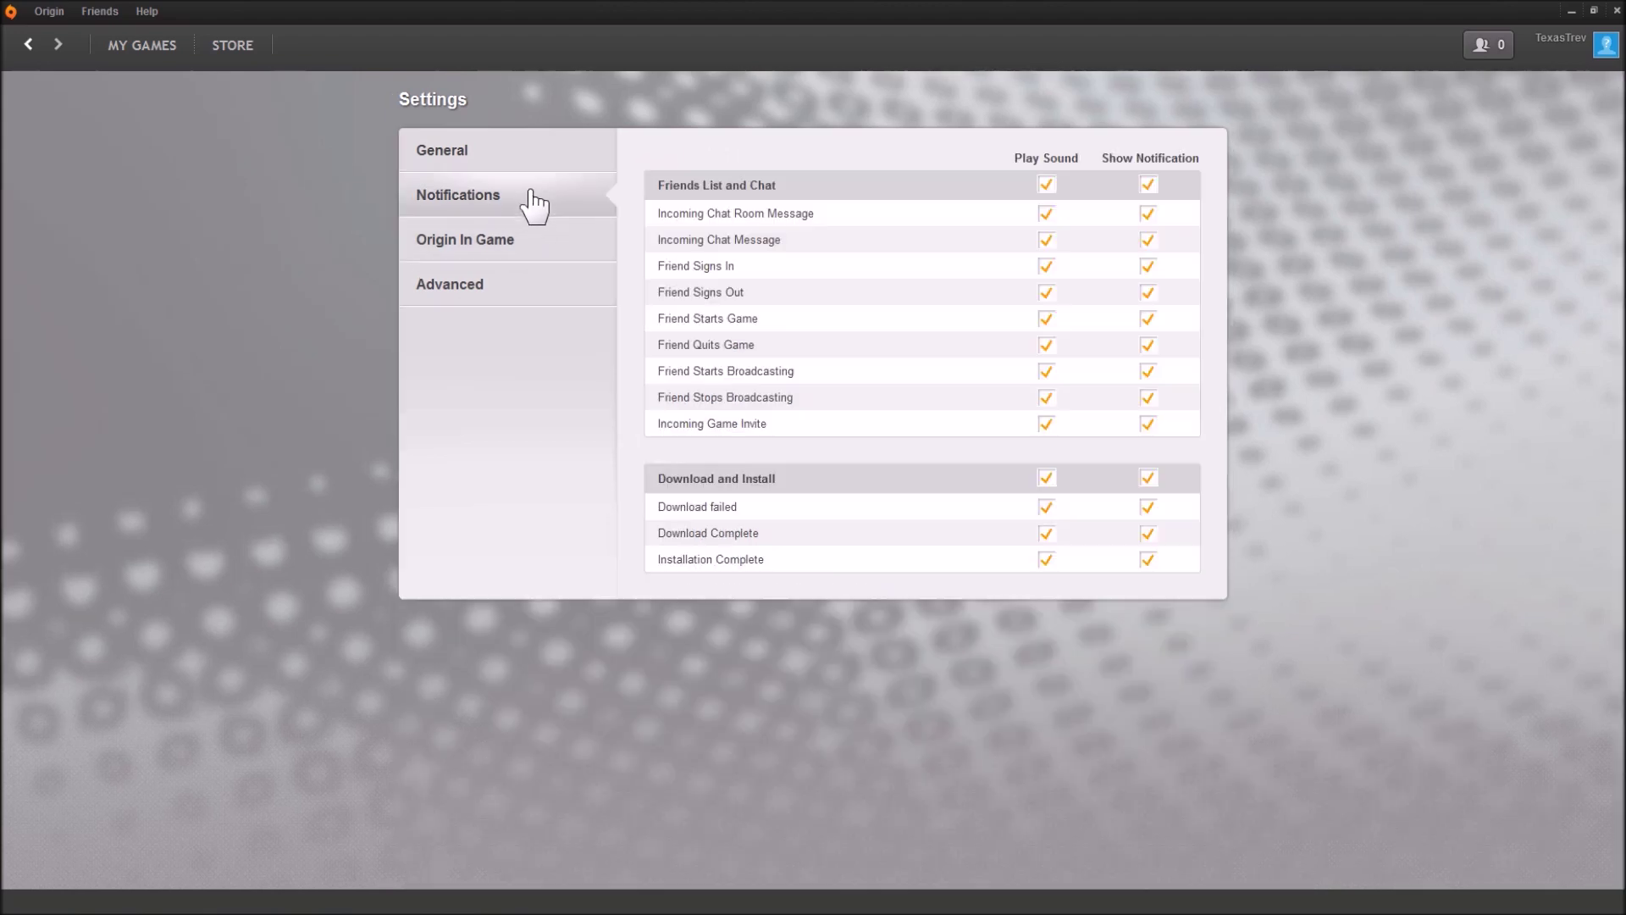
pyautogui.click(523, 252)
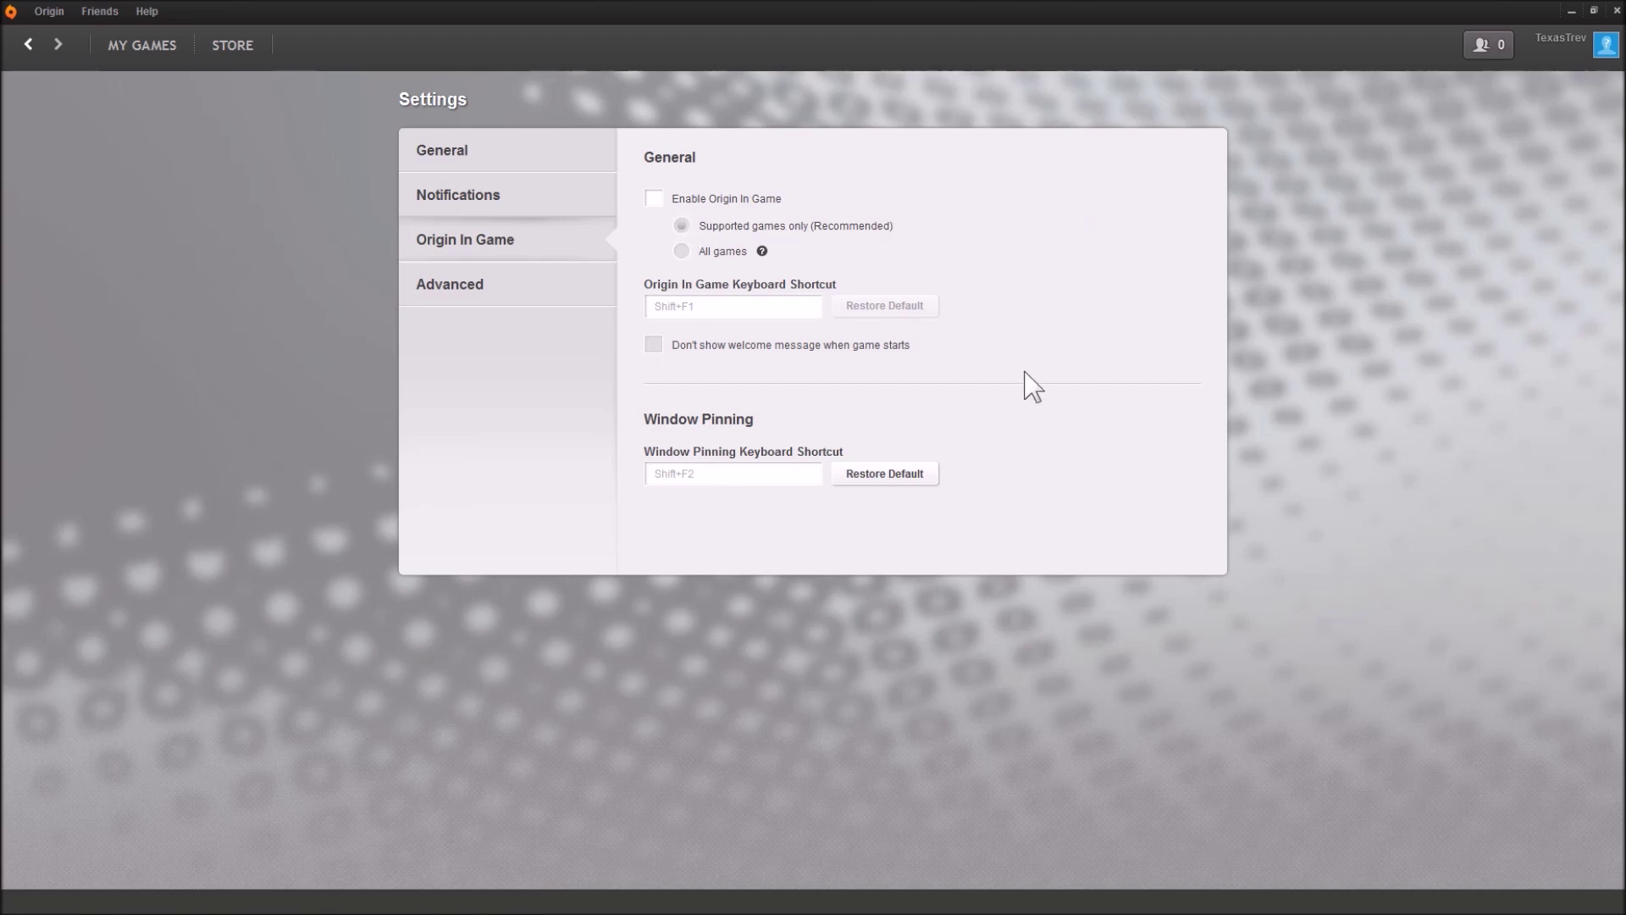
pyautogui.click(472, 284)
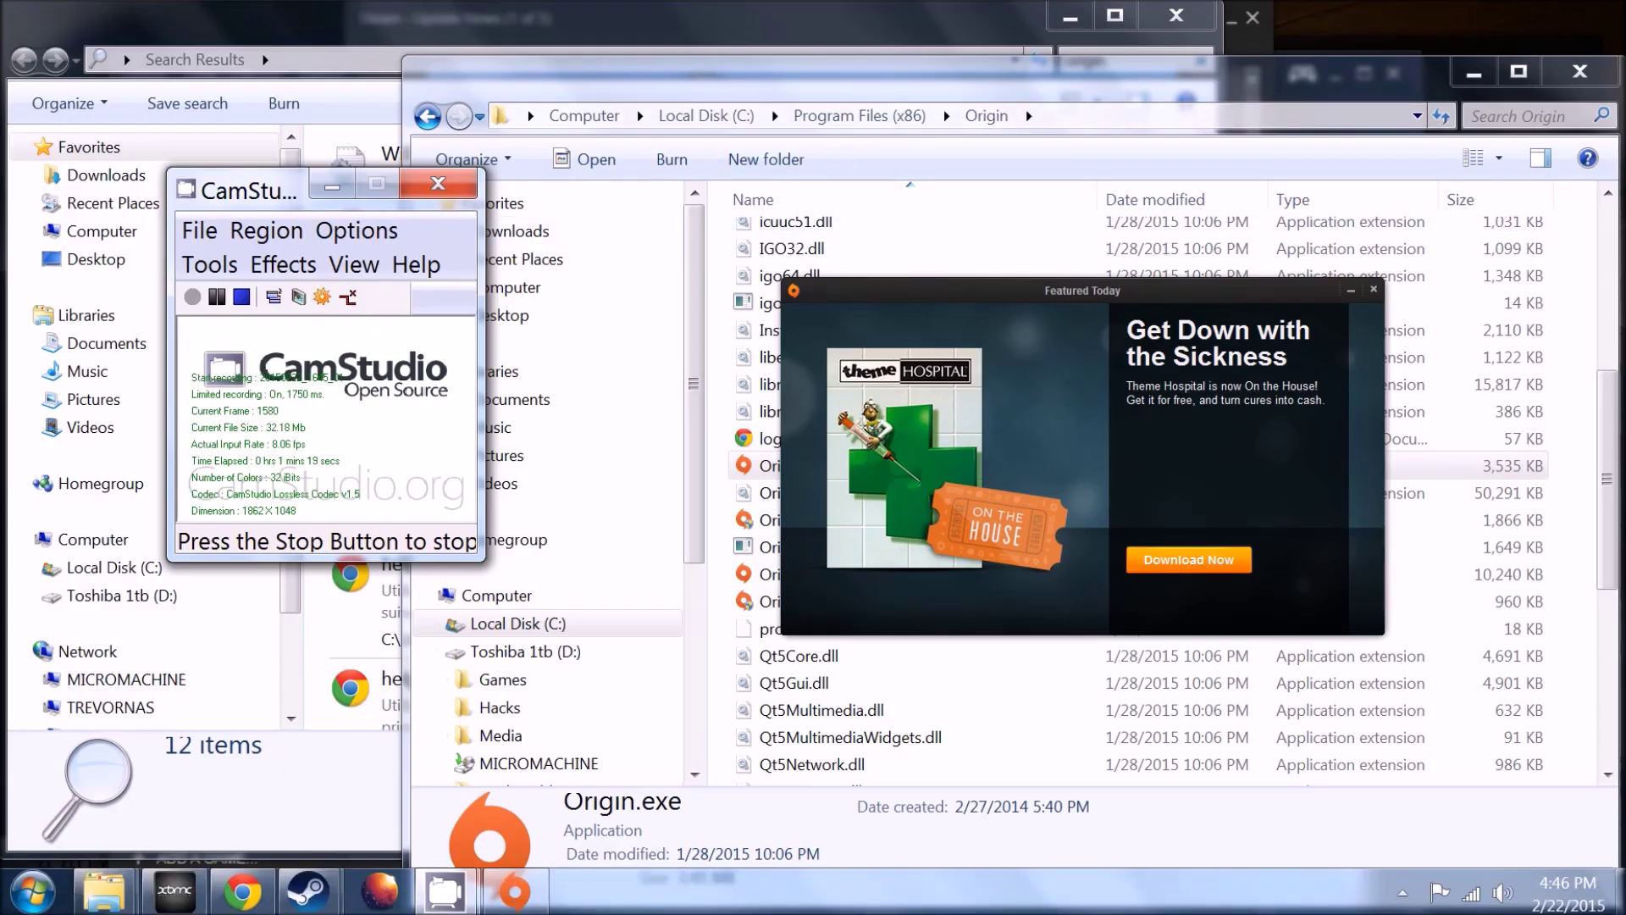
# - Bring Steam's library window forward and scroll to the last rows showing Portal 2 and Titanfall
pyautogui.moveTo(330, 896)
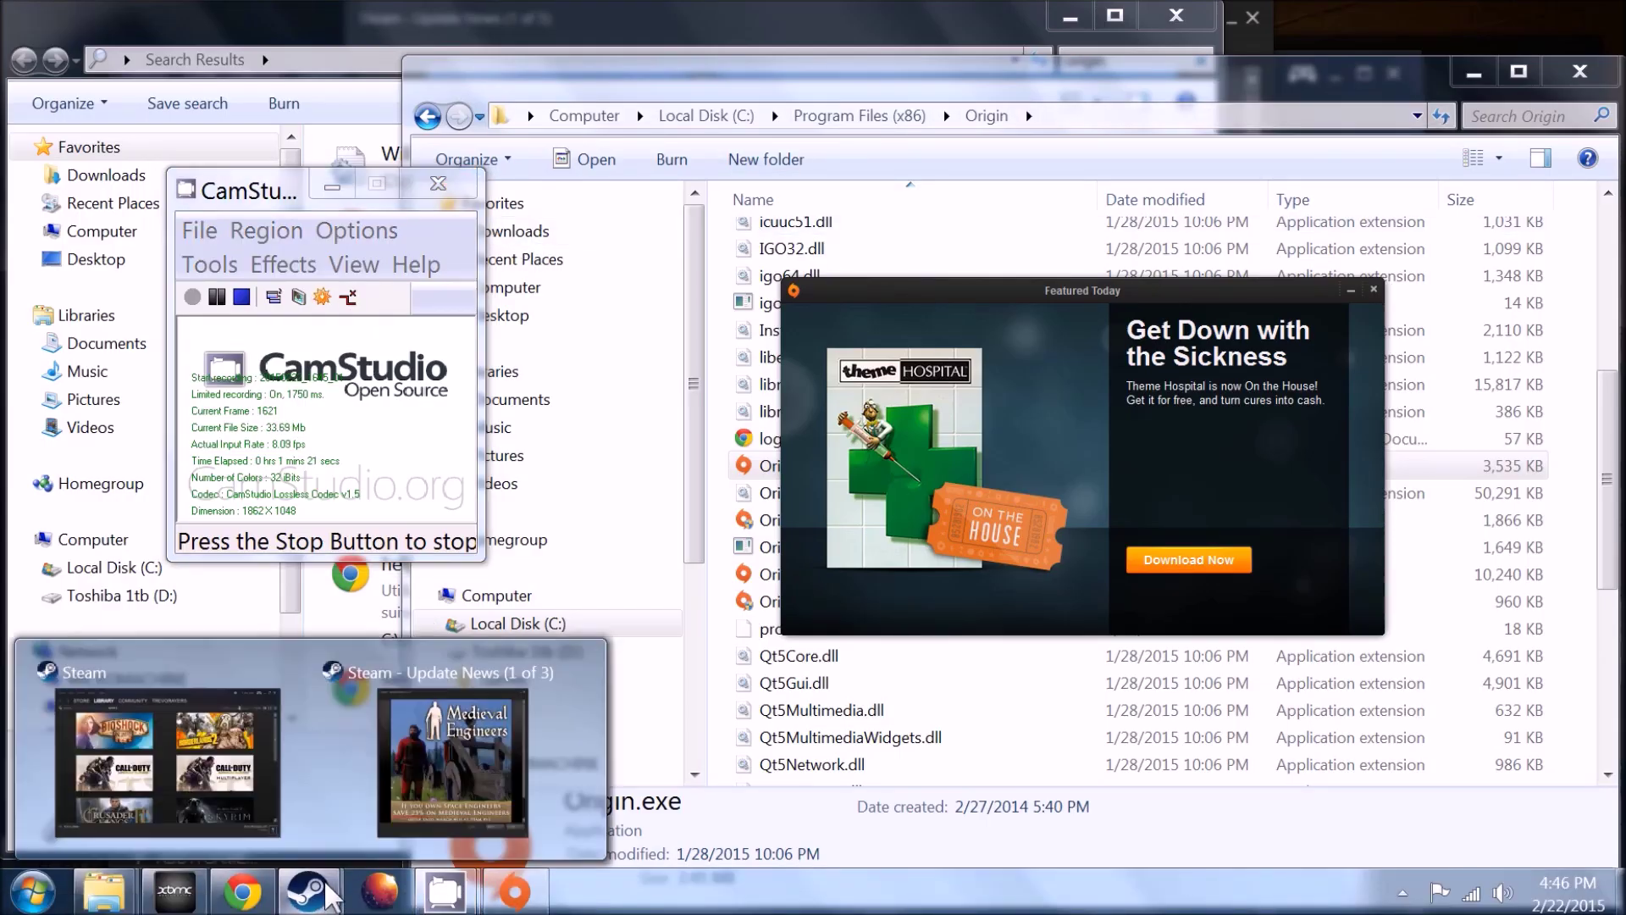
pyautogui.click(167, 762)
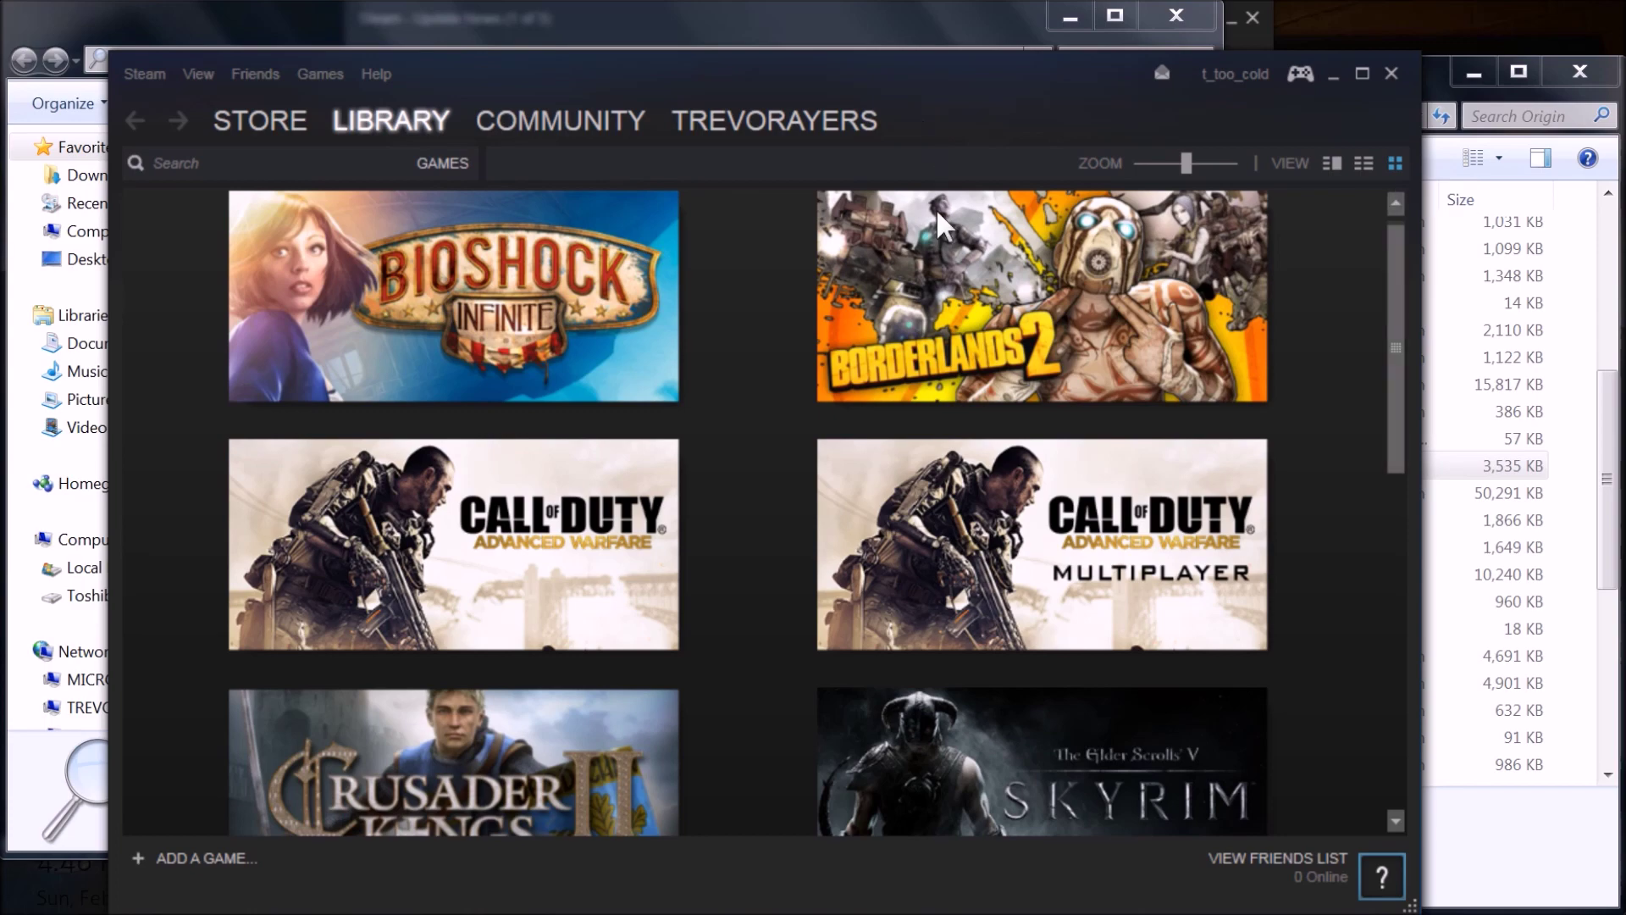
pyautogui.scroll(-9, 931, 226)
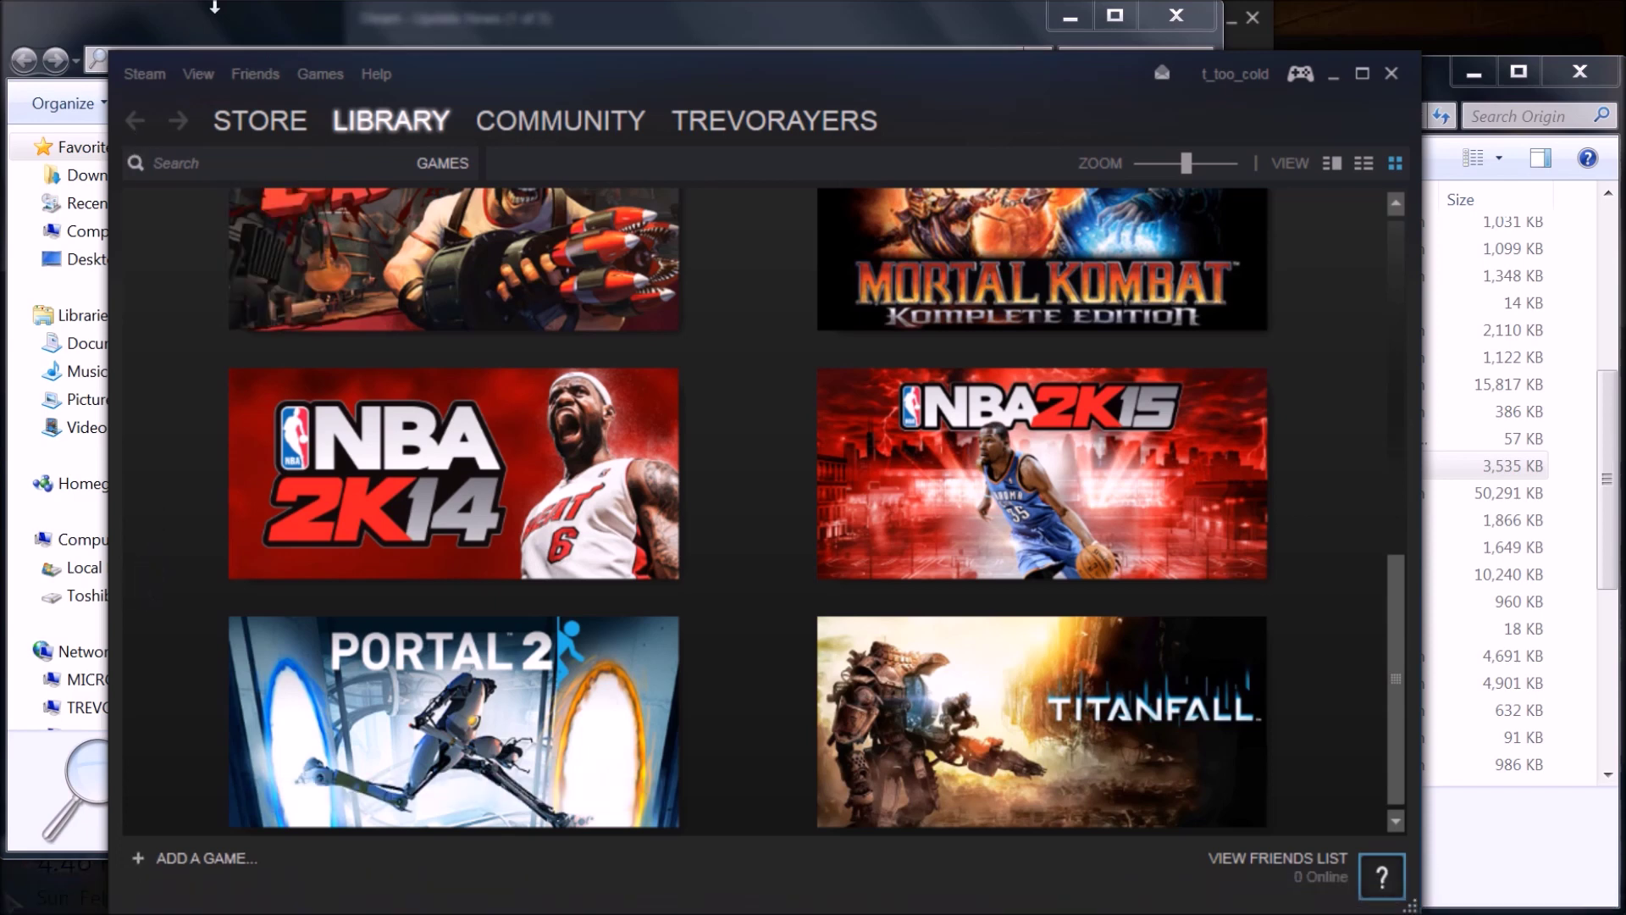
pyautogui.click(320, 73)
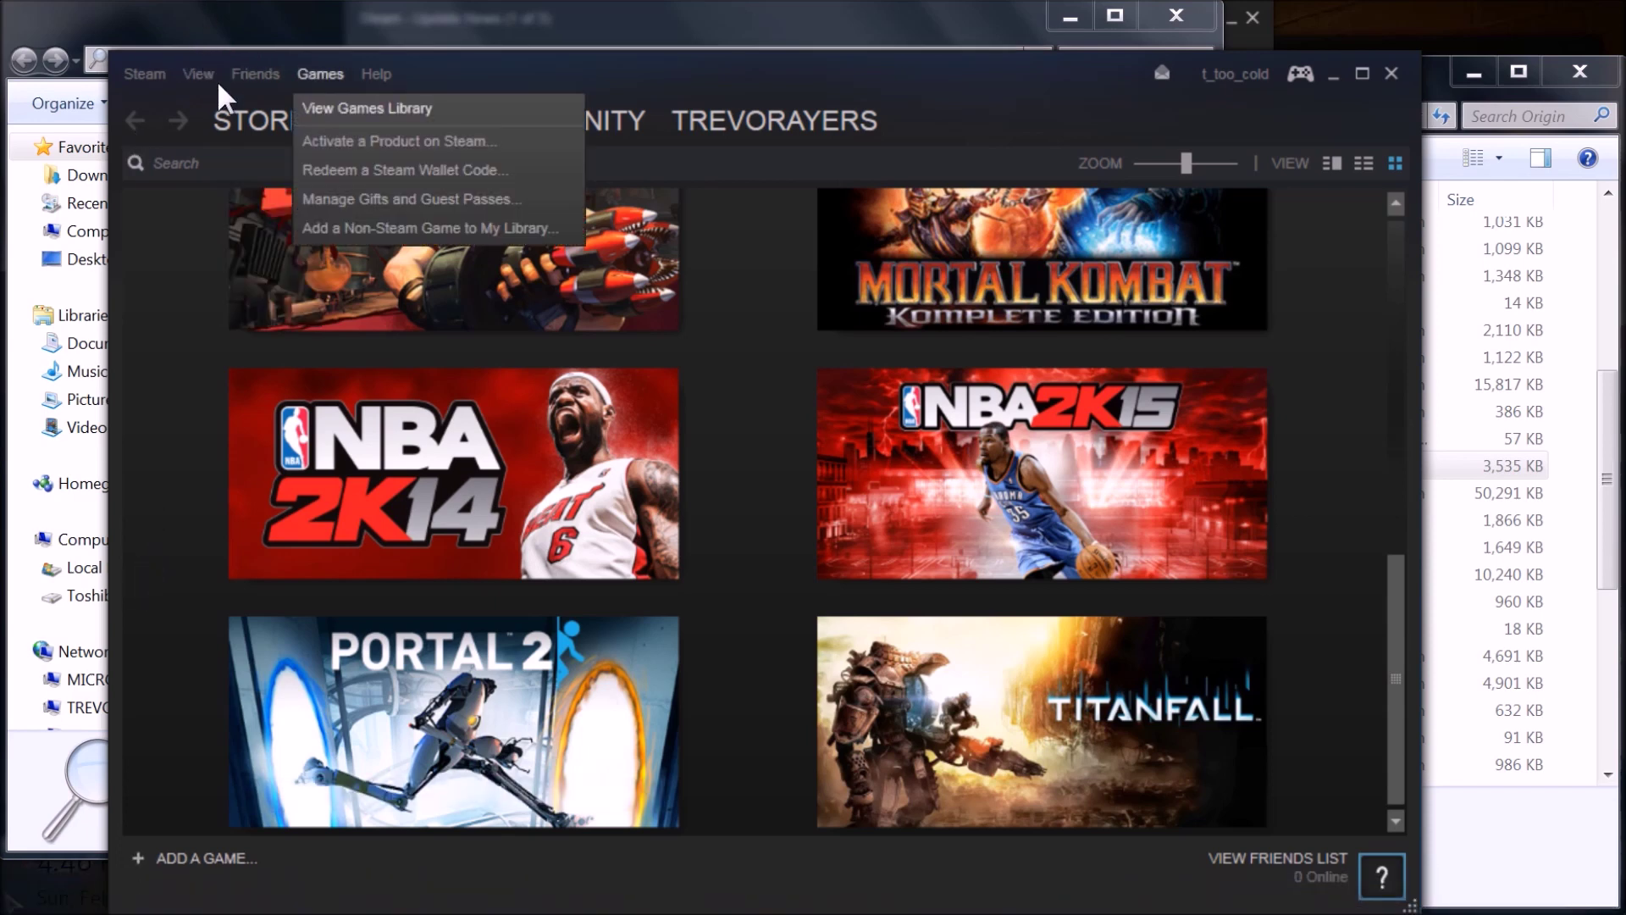
# - Choose Add a Non-Steam Game to My Library and scroll through the offered installed programs
pyautogui.press('Down')
pyautogui.press('Down')
pyautogui.press('Down')
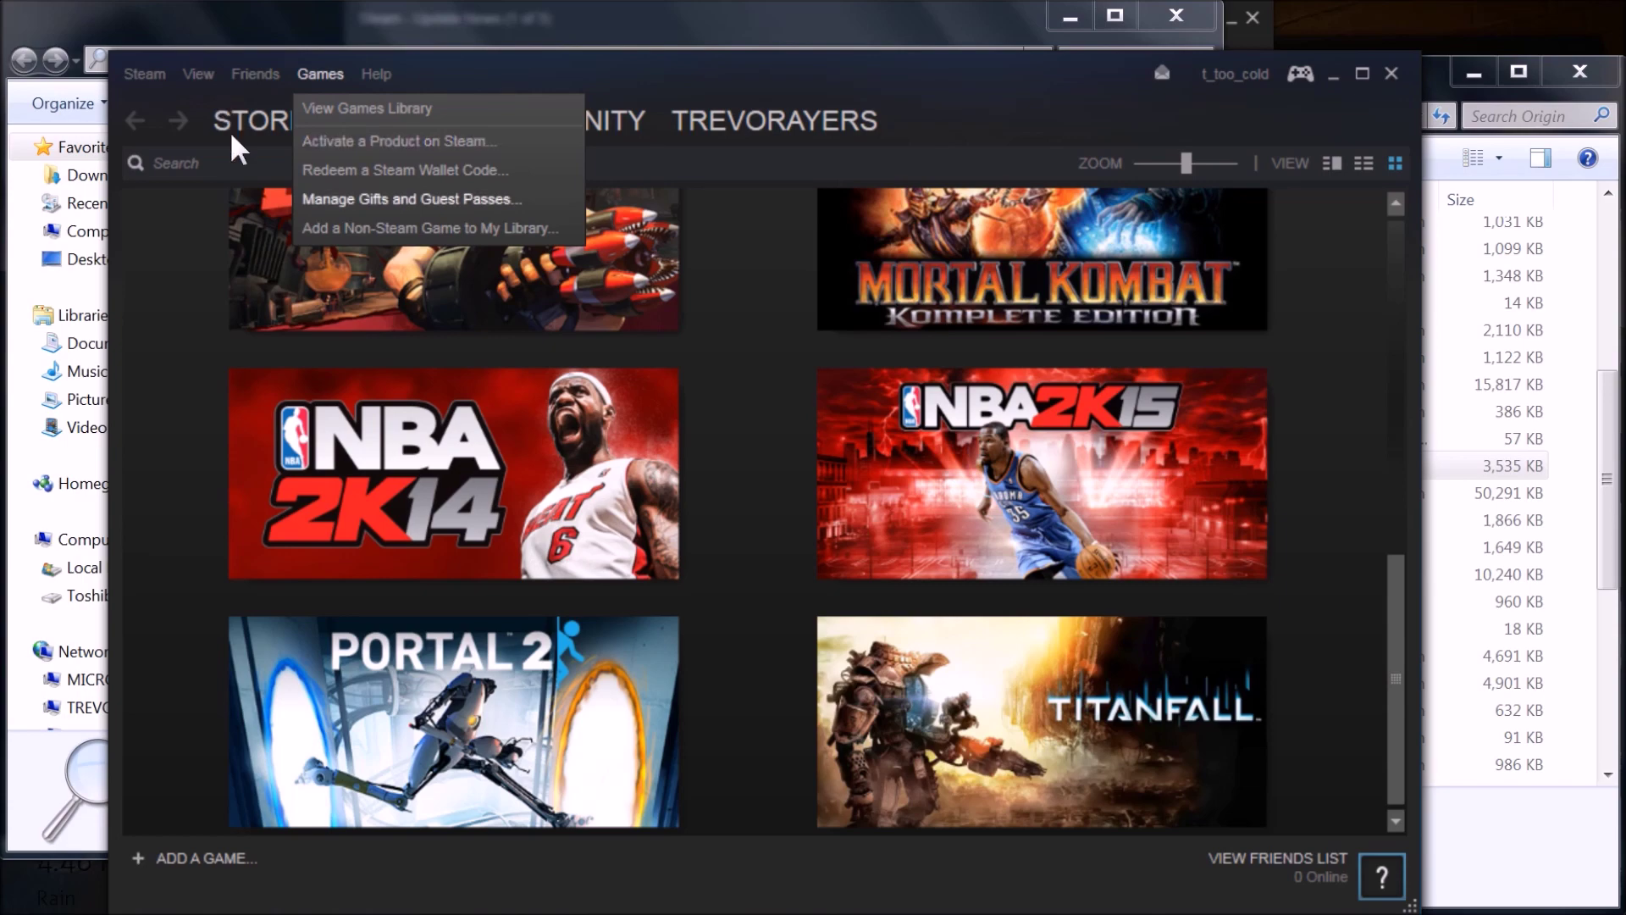
pyautogui.press('Return')
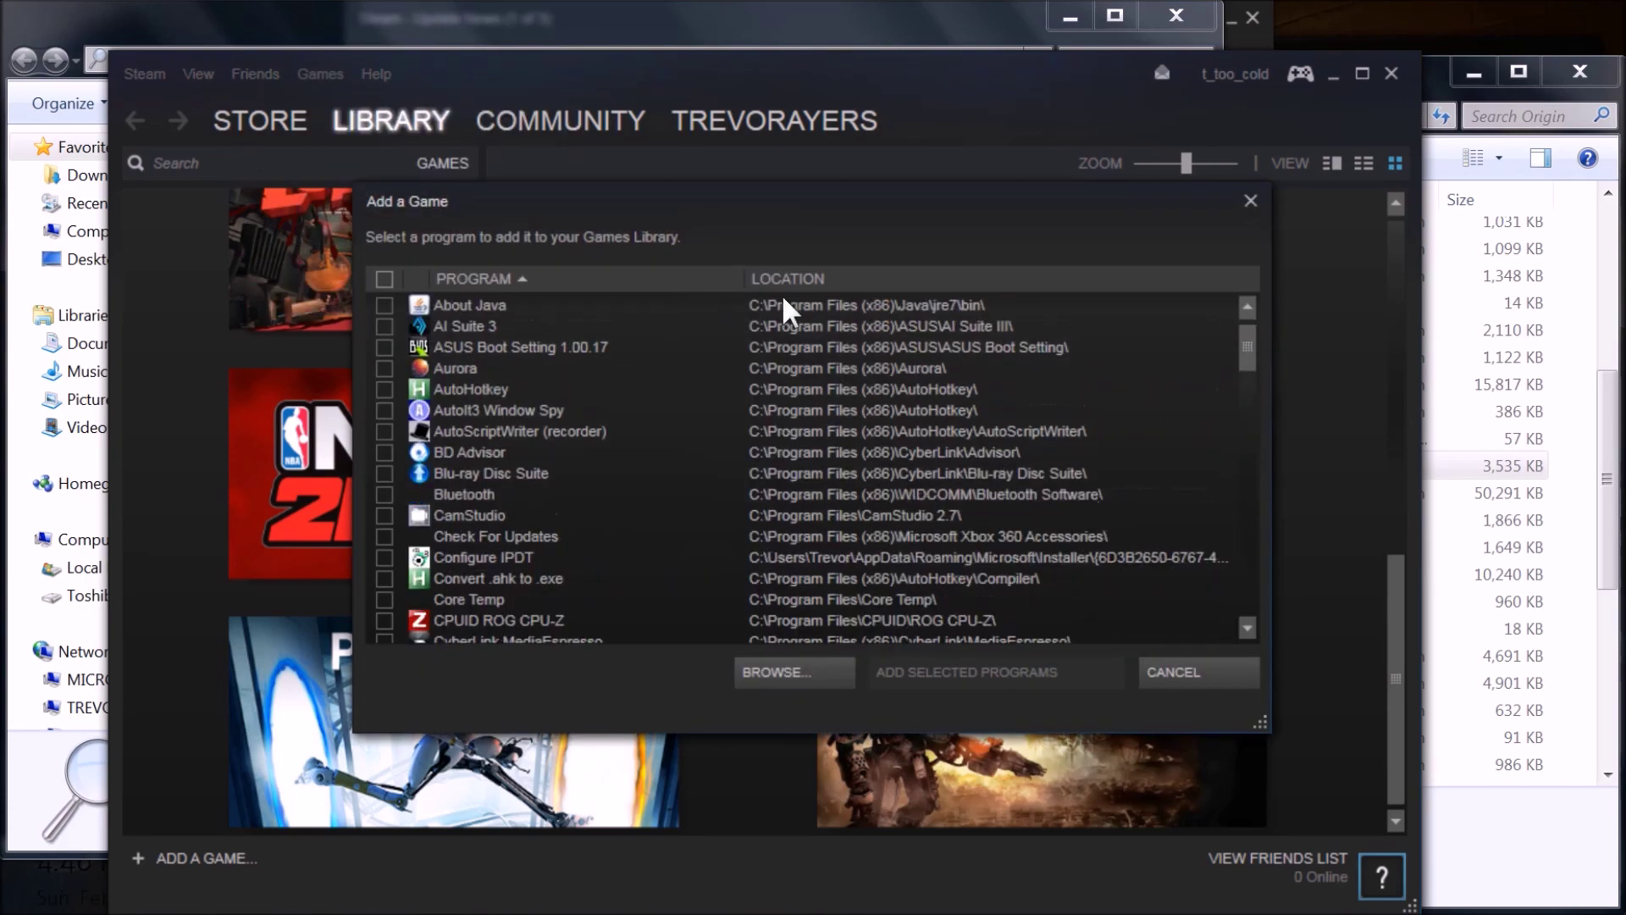
pyautogui.scroll(-15, 831, 276)
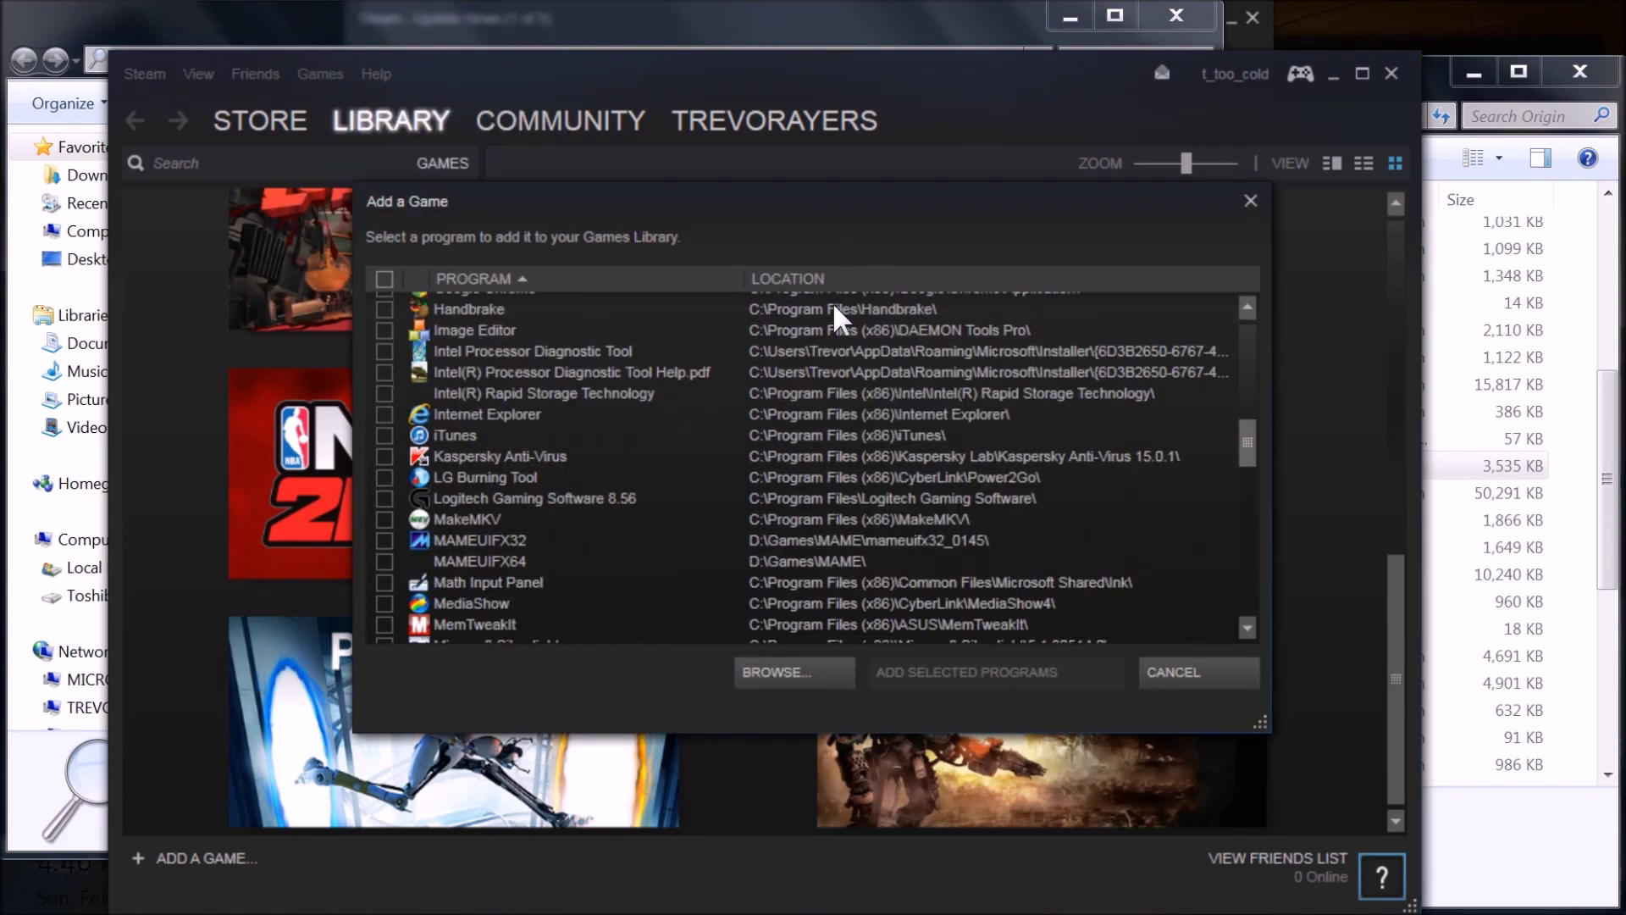
pyautogui.scroll(-12, 831, 329)
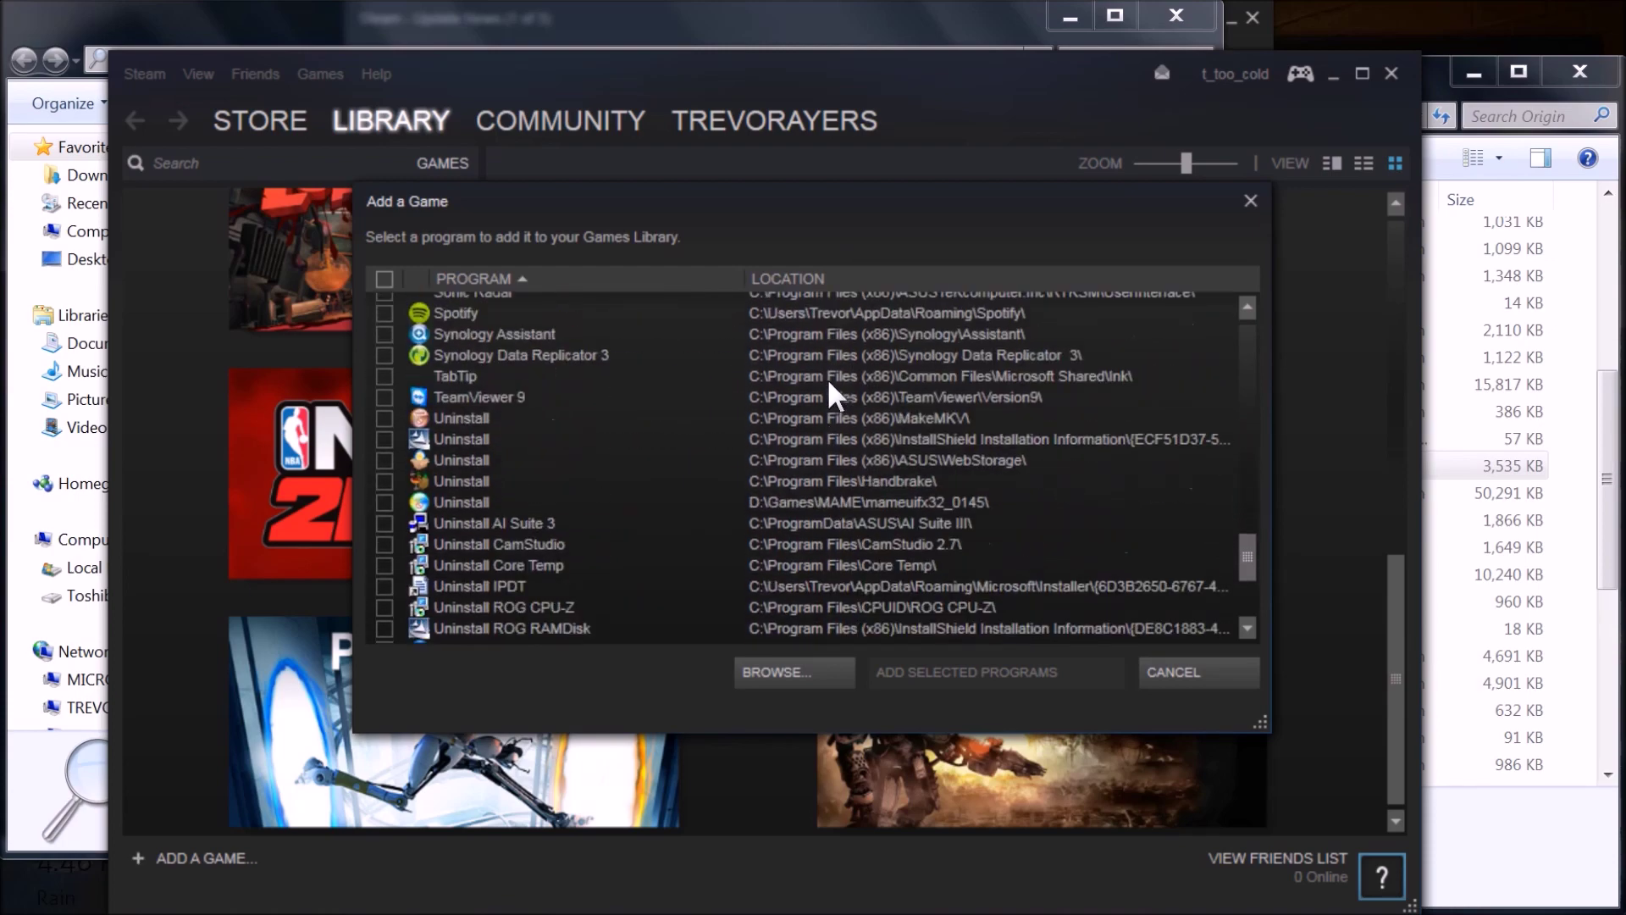
pyautogui.scroll(12, 818, 418)
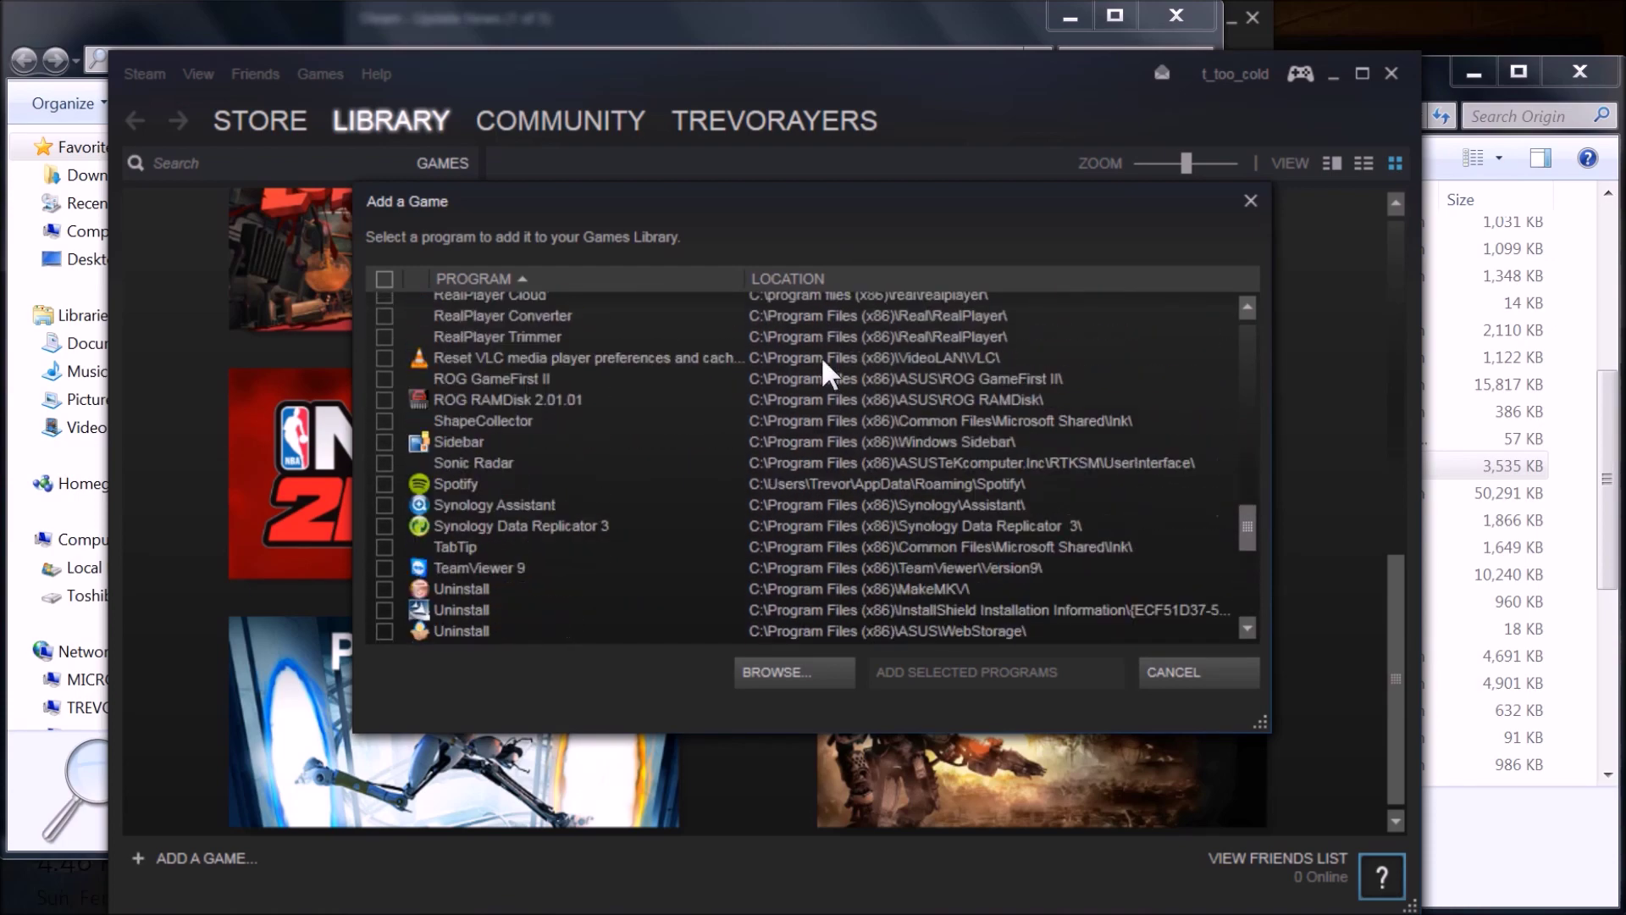
pyautogui.scroll(8, 824, 318)
pyautogui.scroll(-18, 831, 246)
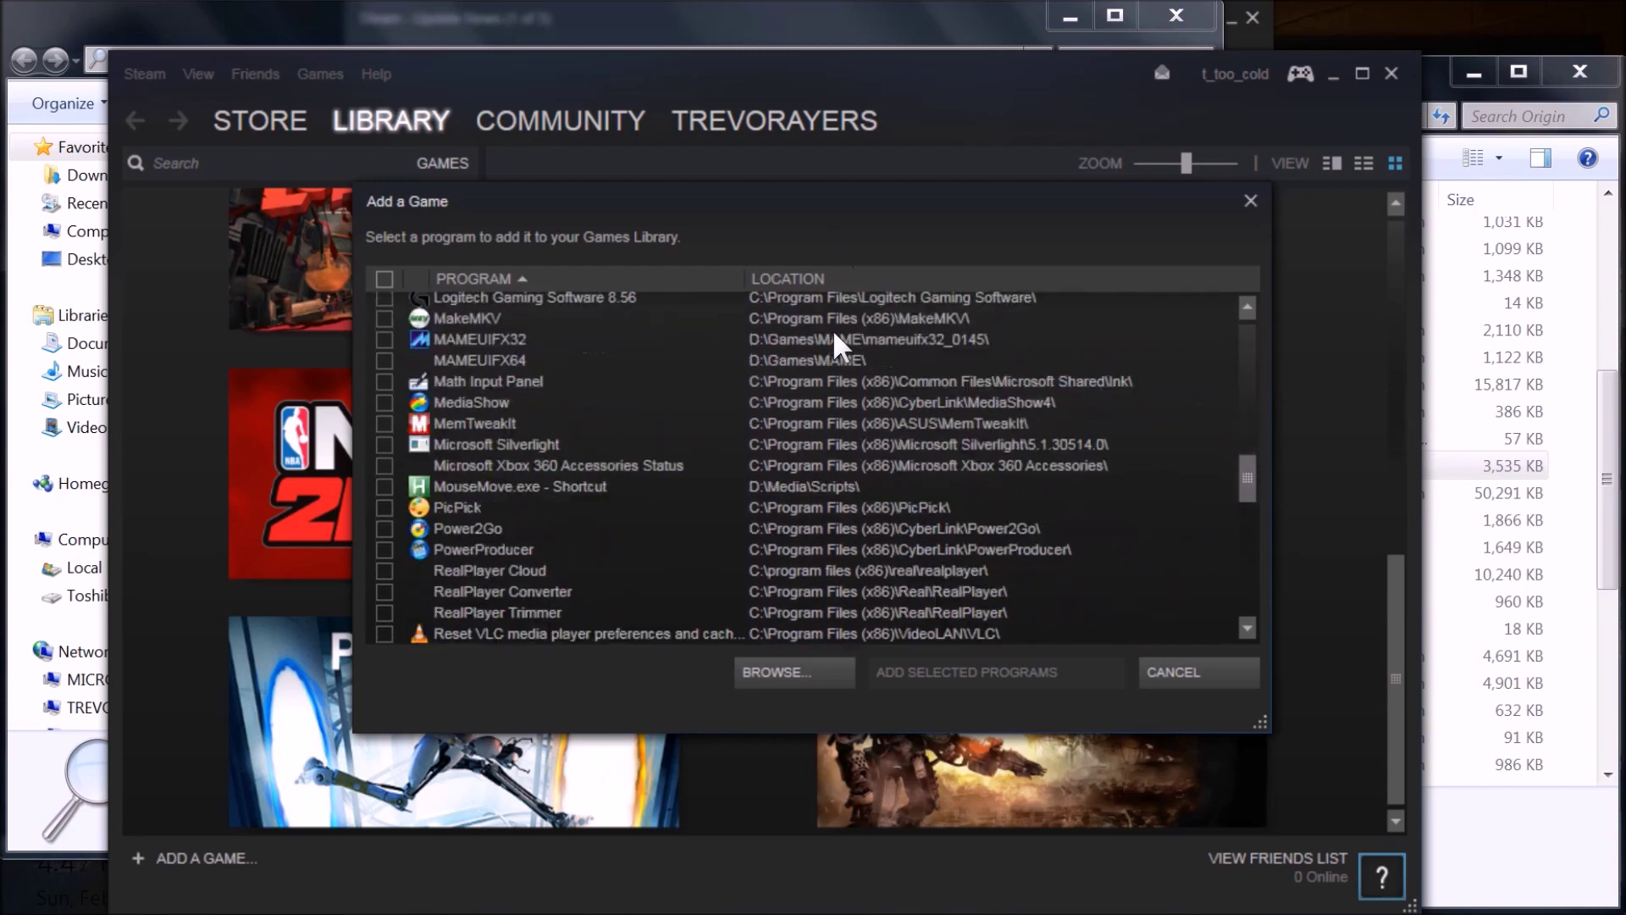
pyautogui.scroll(-3, 830, 407)
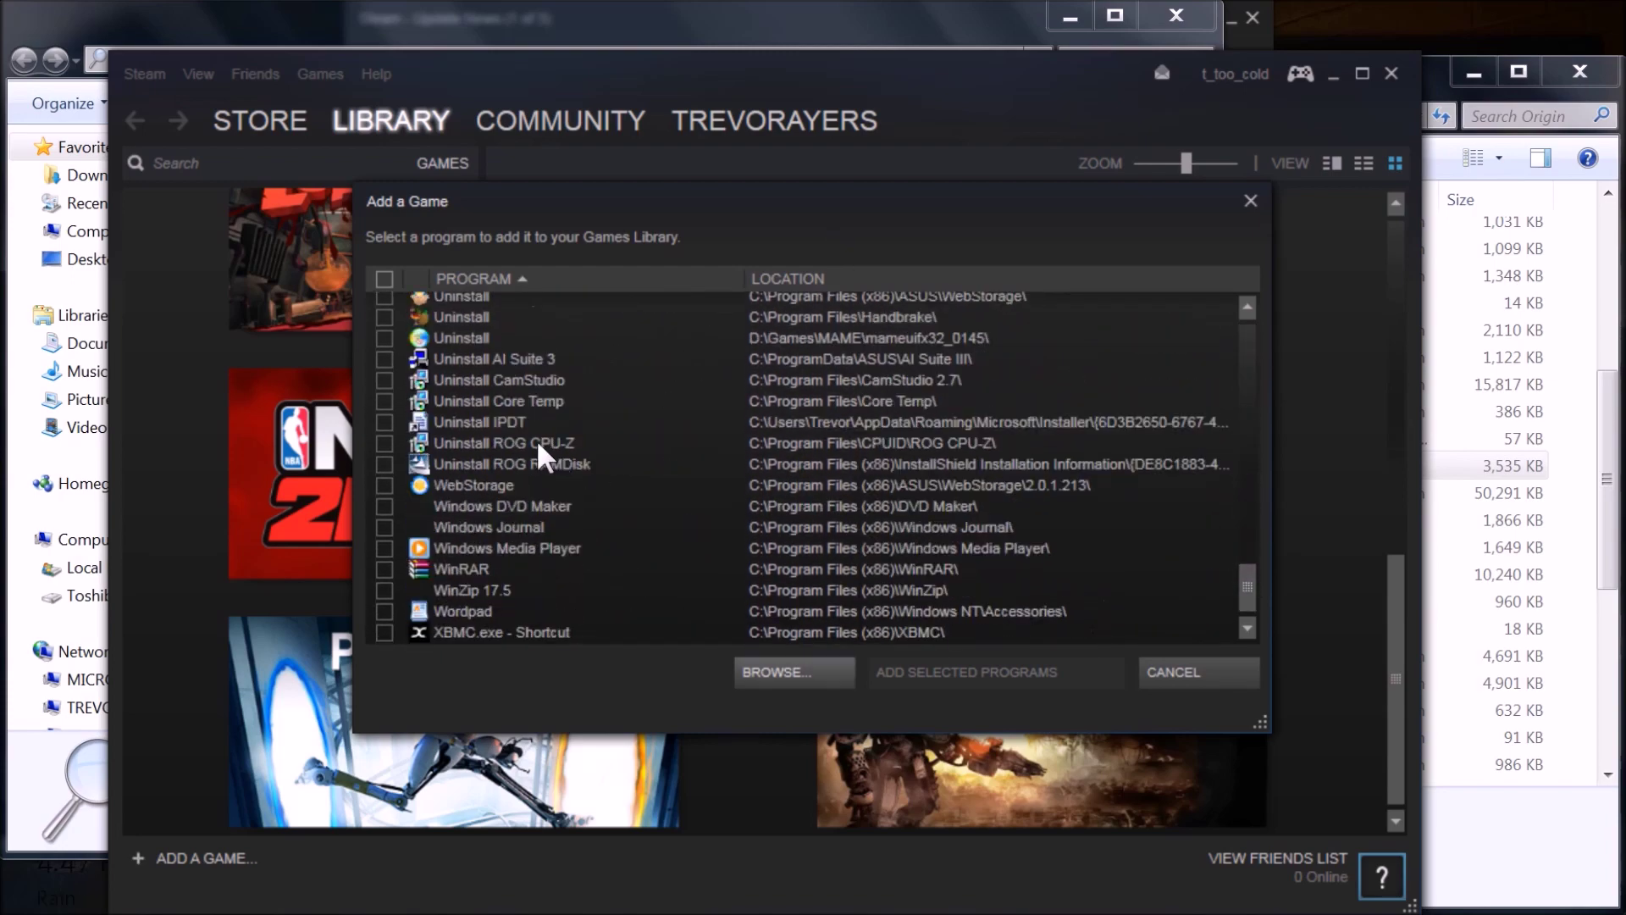
pyautogui.press('Return')
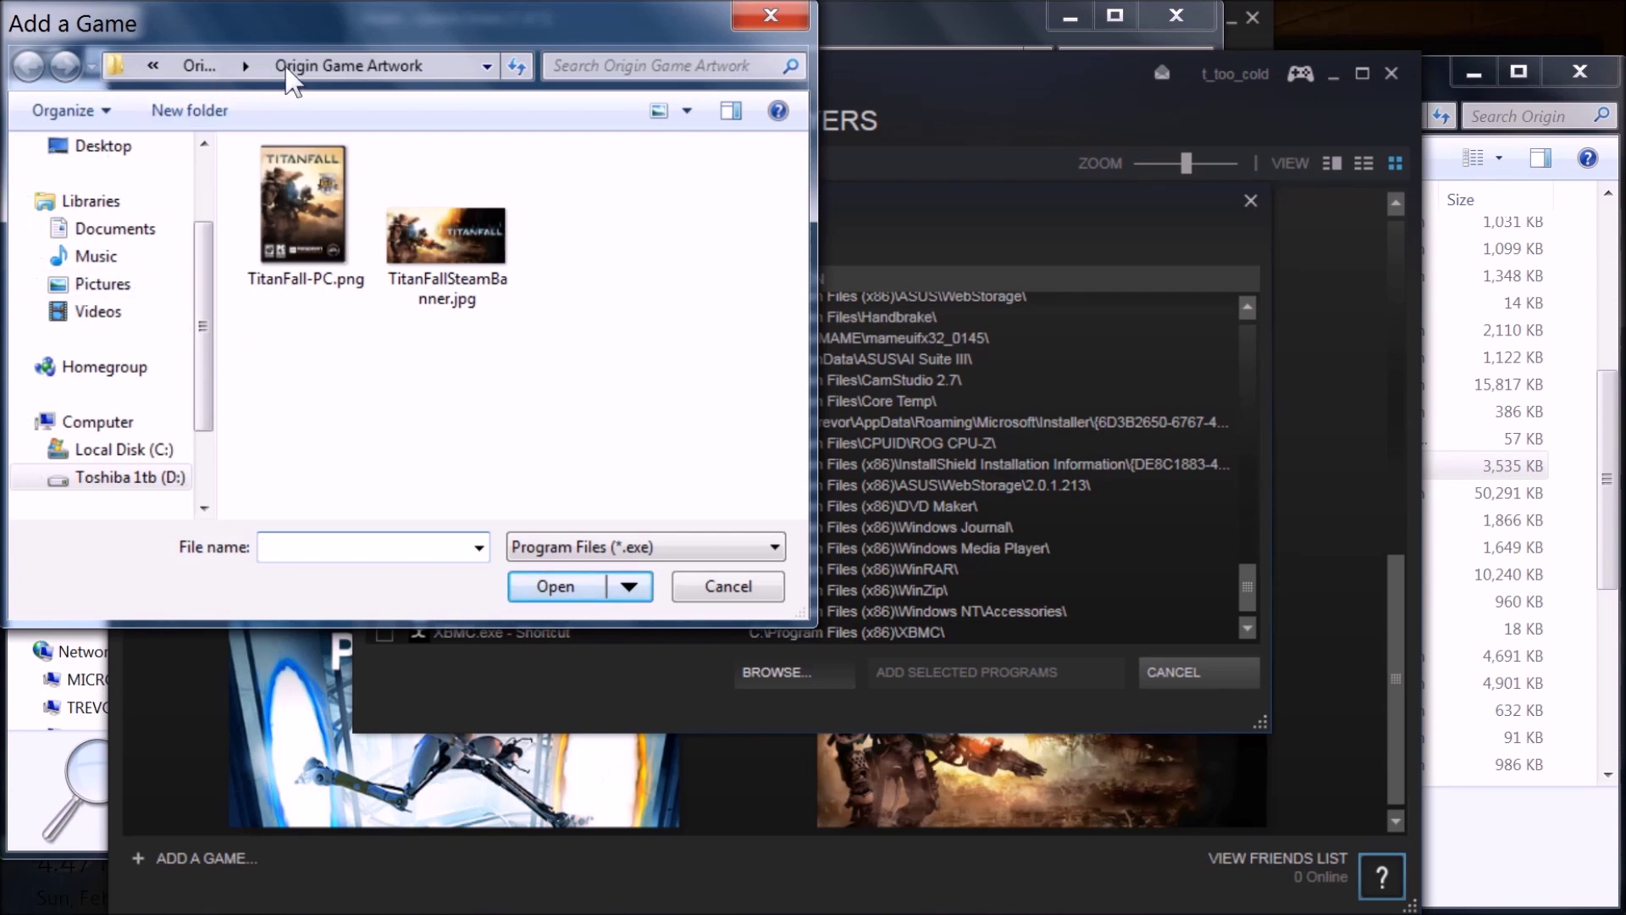
# - Browse to D:\Games\Origin Games\Titanfall and pick Titanfall.exe to add
pyautogui.click(200, 65)
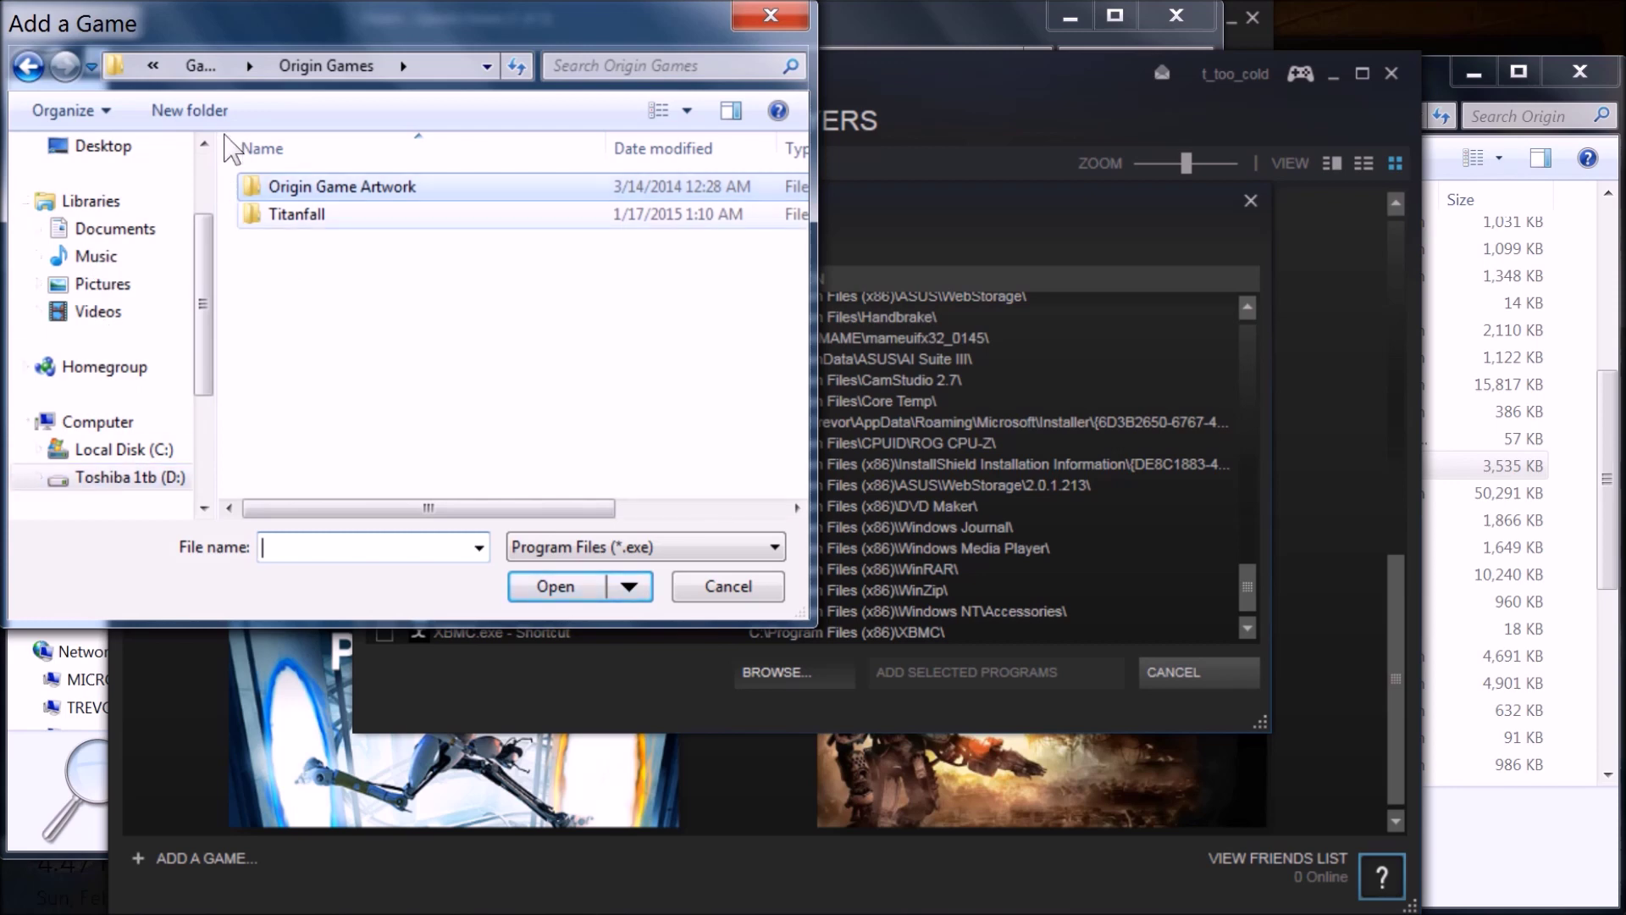
pyautogui.doubleClick(280, 213)
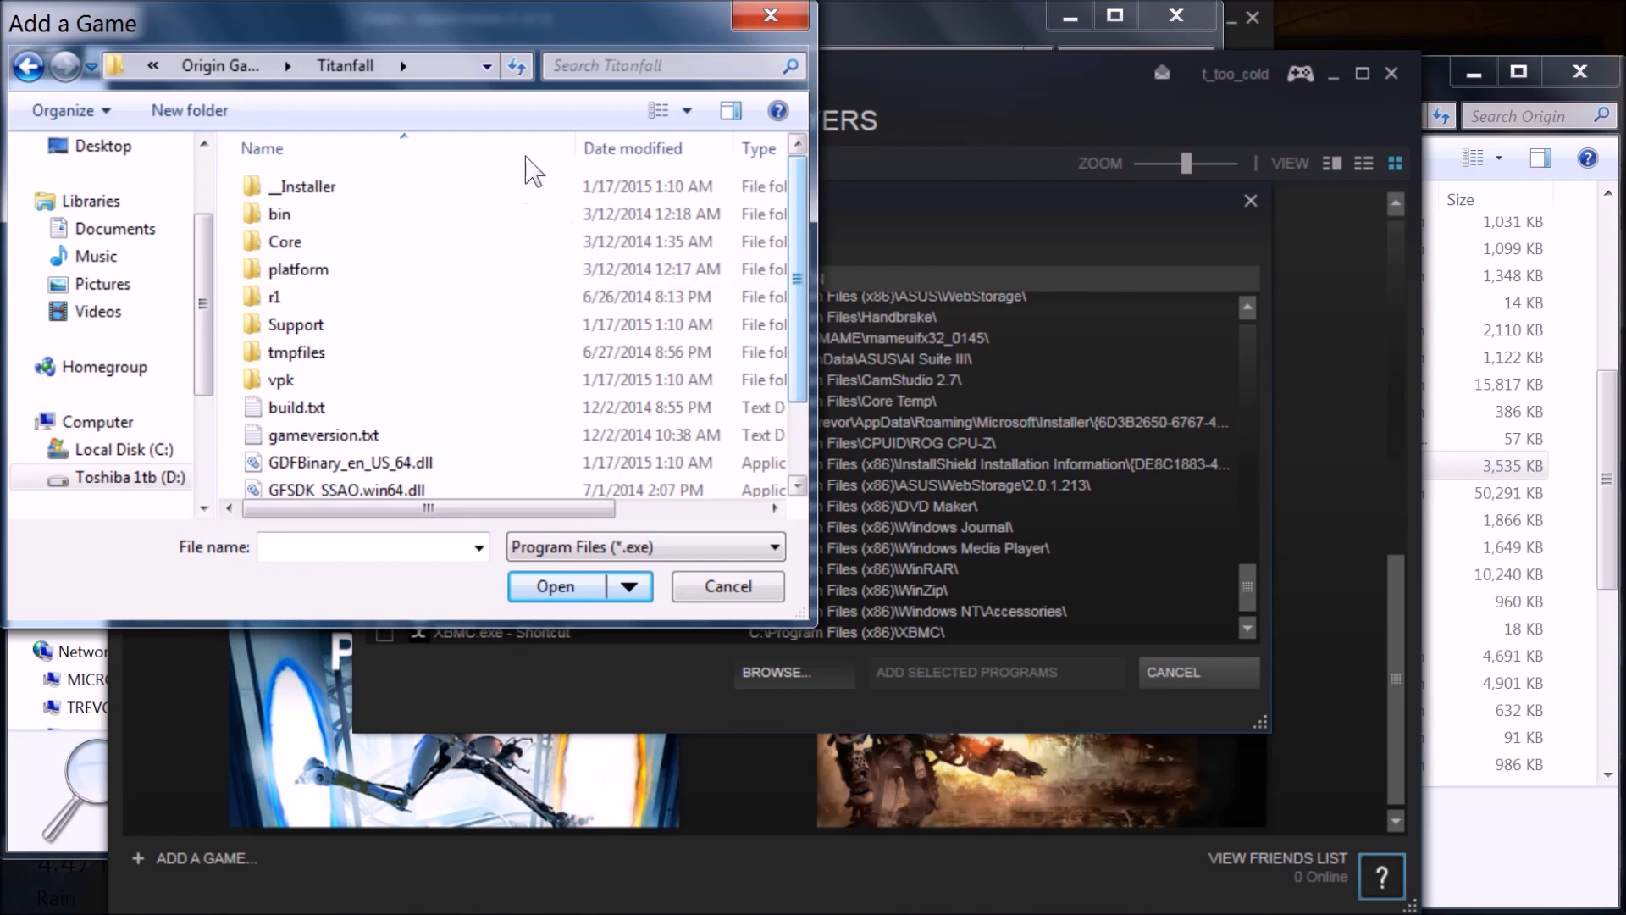
pyautogui.scroll(-1, 535, 229)
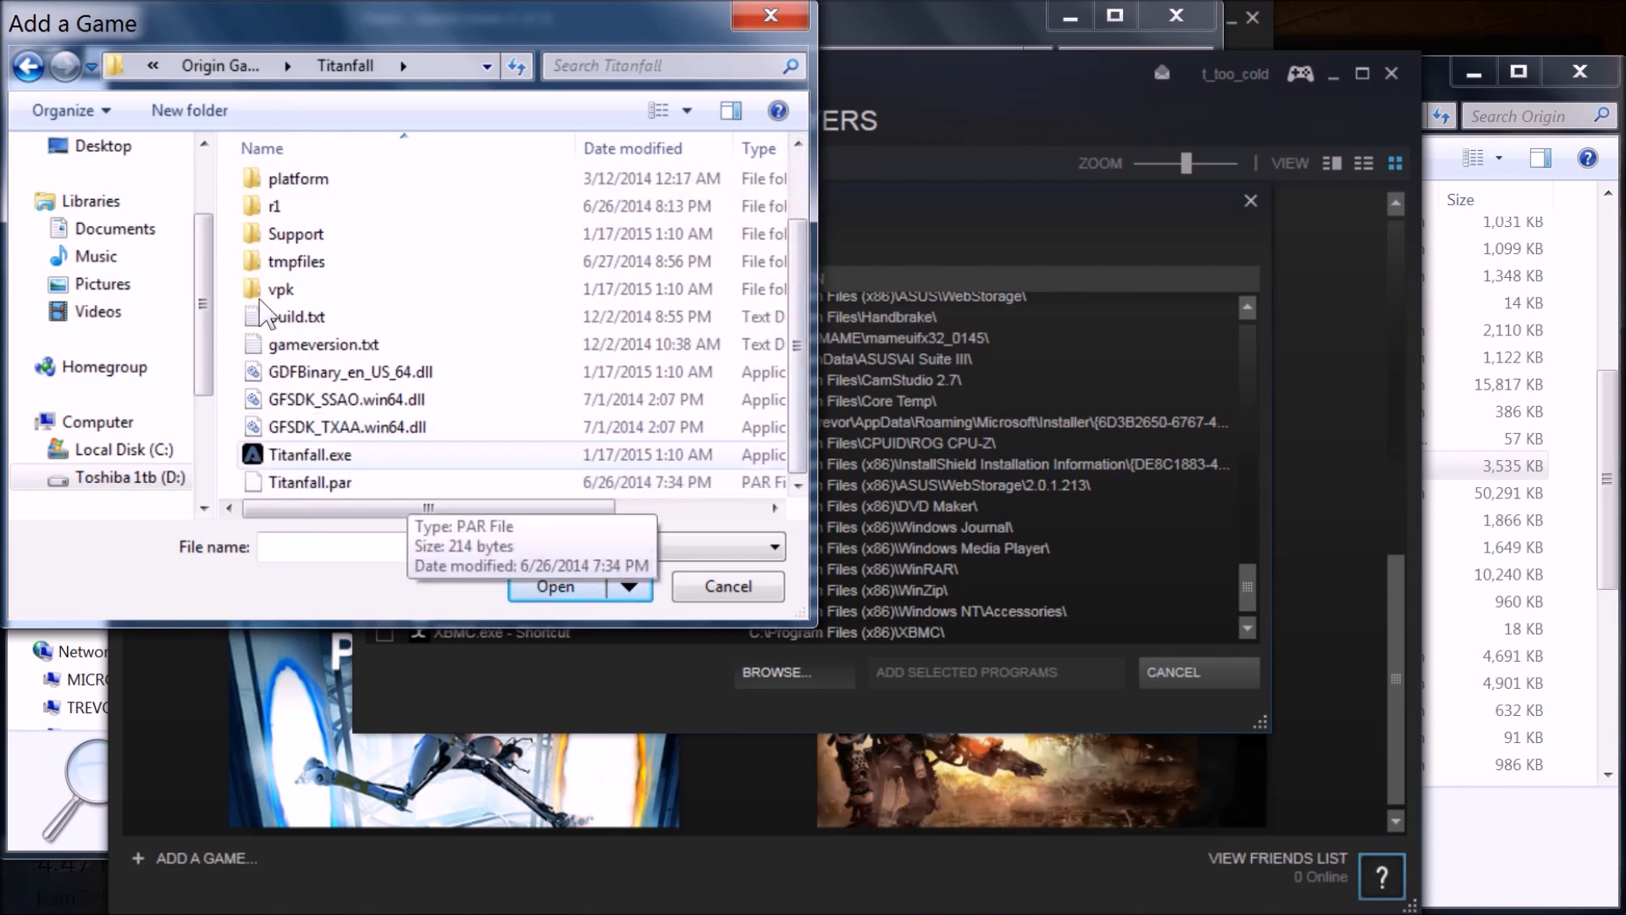
pyautogui.write('ti')
pyautogui.press('Return')
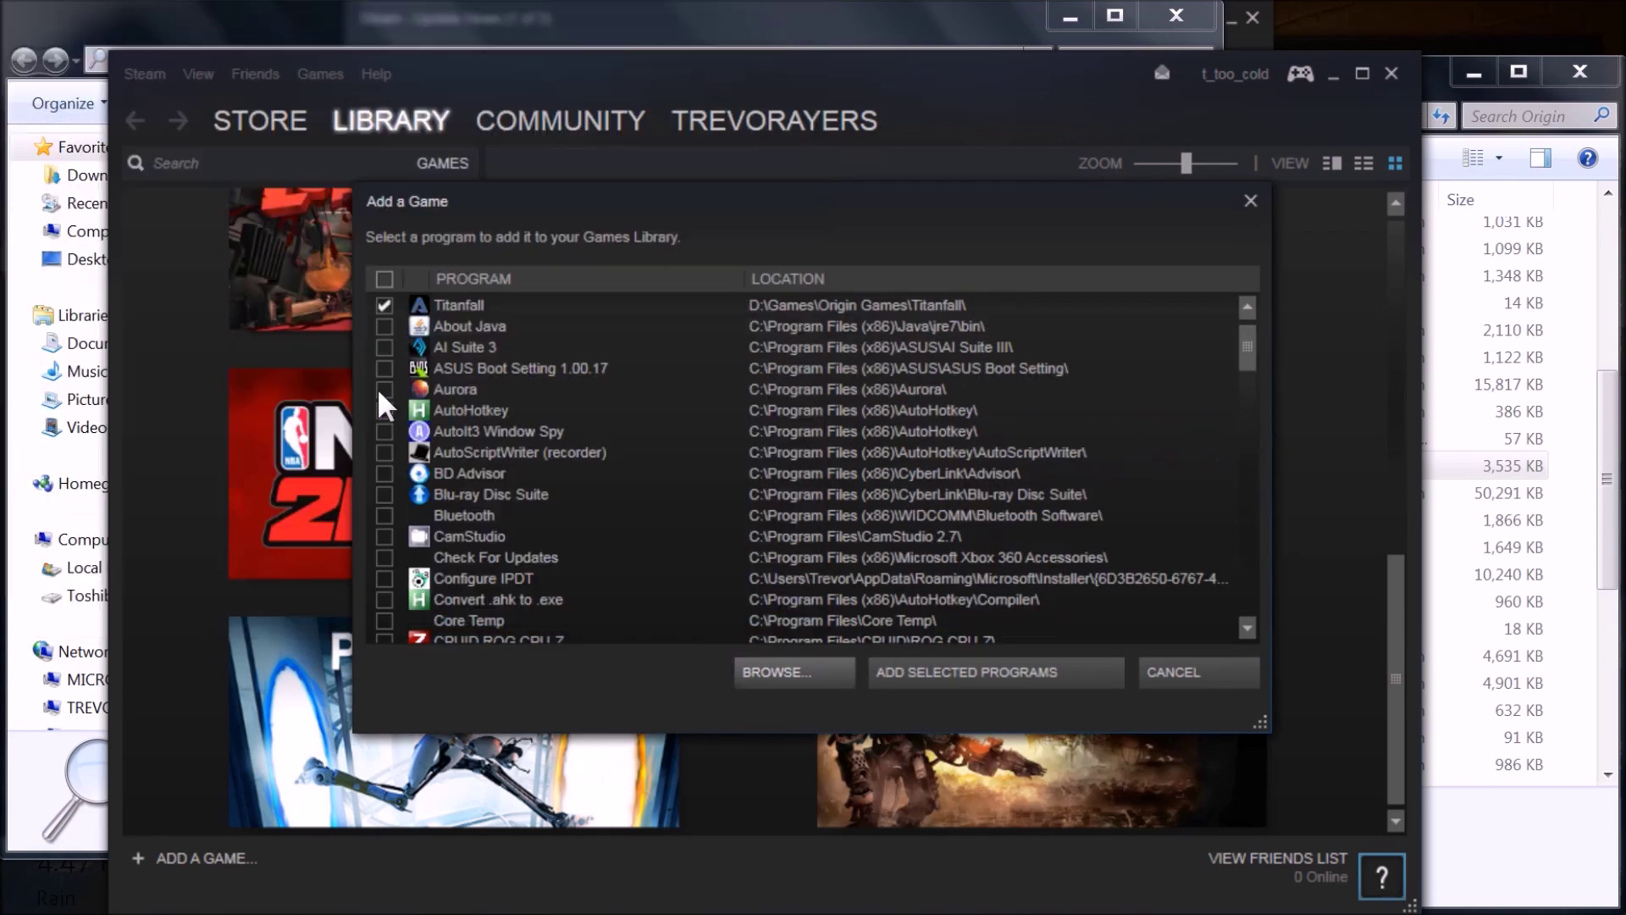
# - Add Titanfall.exe to the library and remove the Titanfall tile's custom image
pyautogui.press('Return')
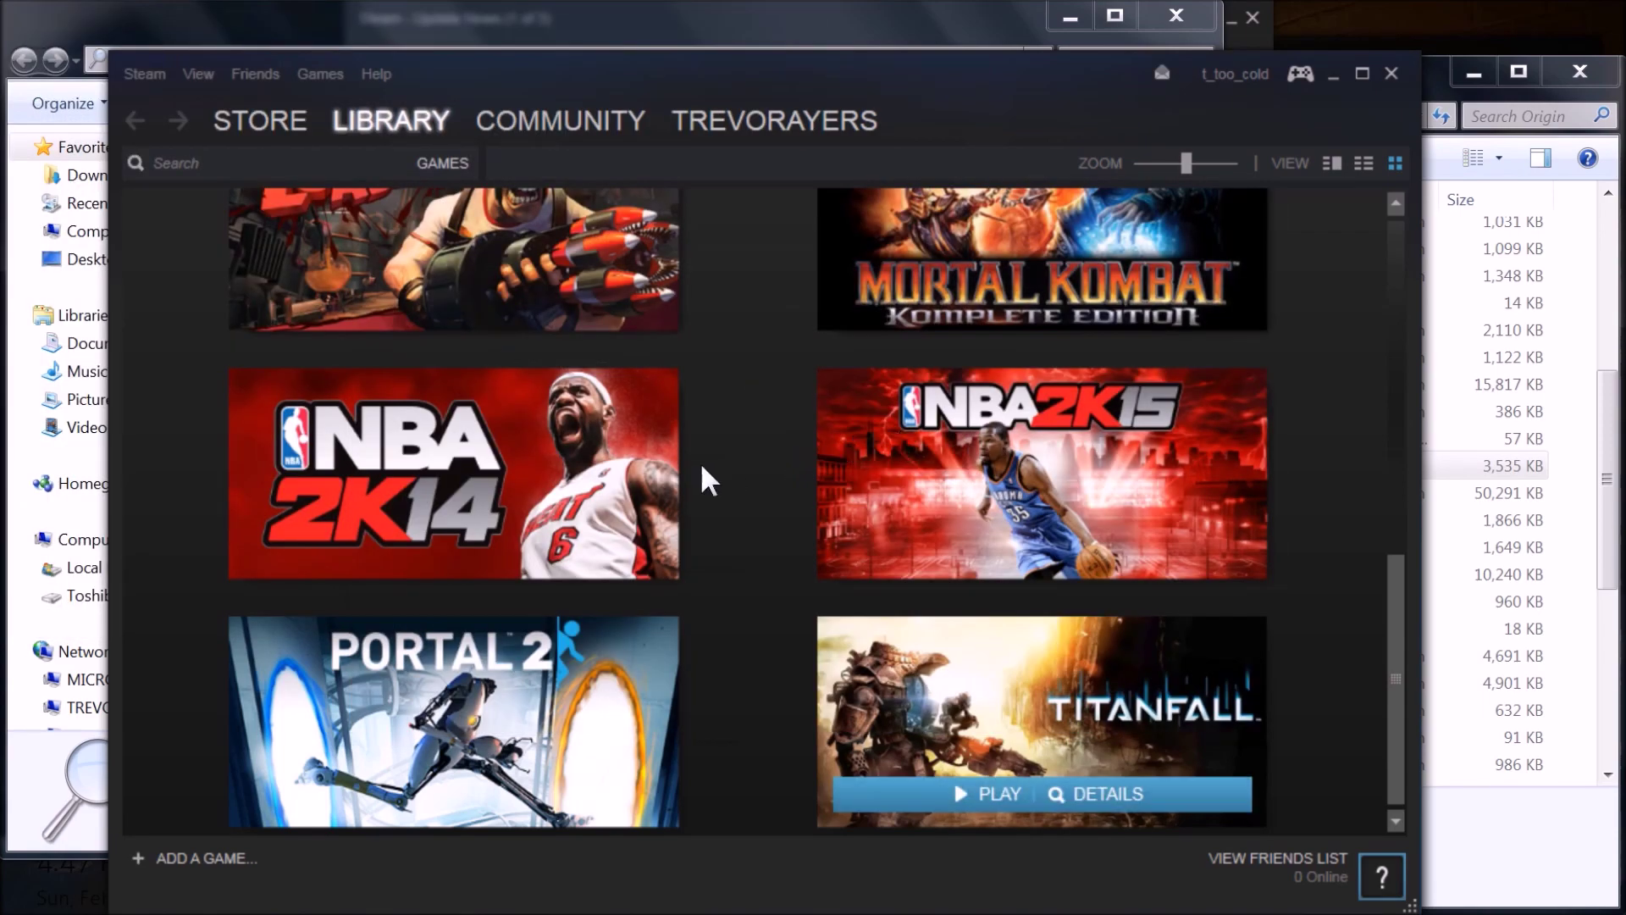
pyautogui.press('Menu')
pyautogui.press('Down')
pyautogui.press('Down')
pyautogui.press('Down')
pyautogui.press('Down')
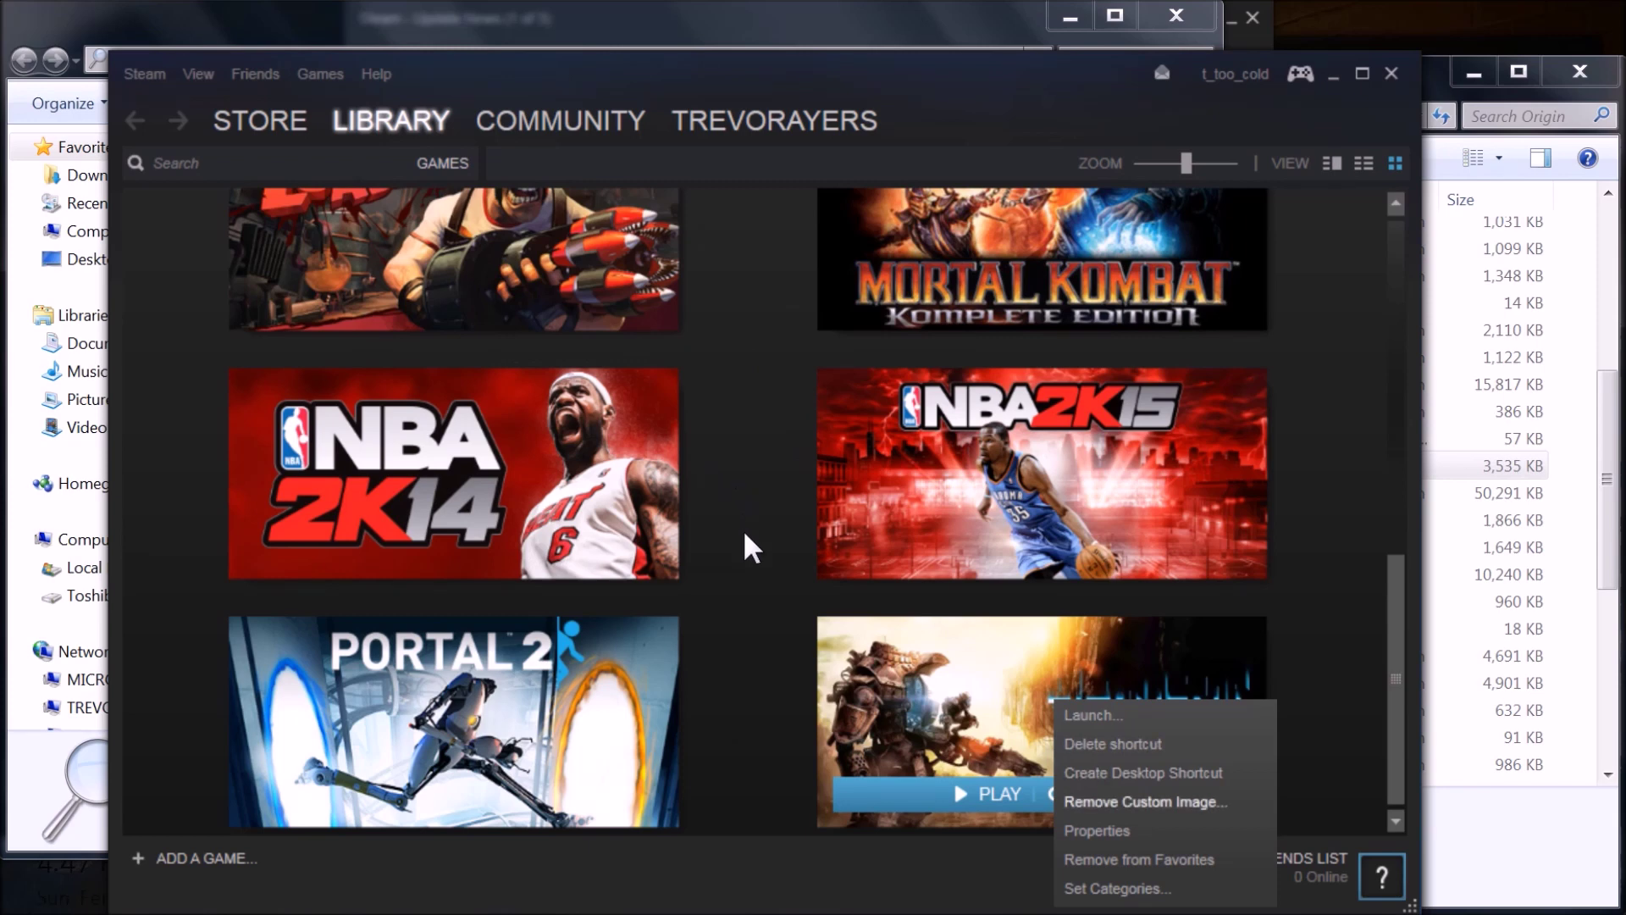
pyautogui.press('Return')
pyautogui.press('Return')
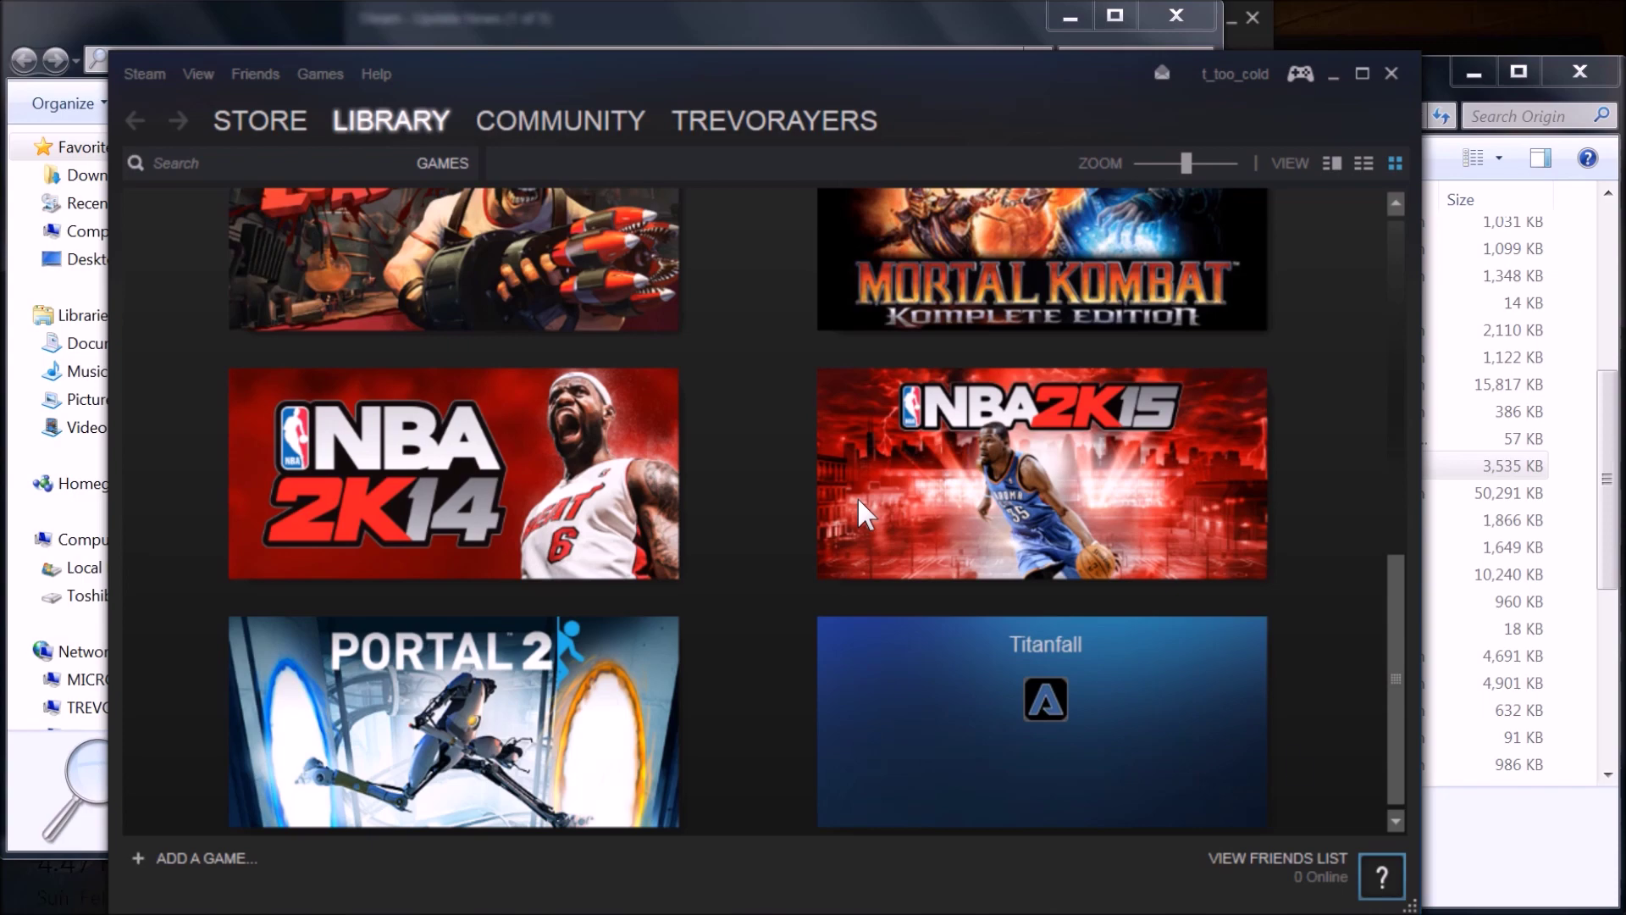
pyautogui.hotkey('alt', 'Tab')
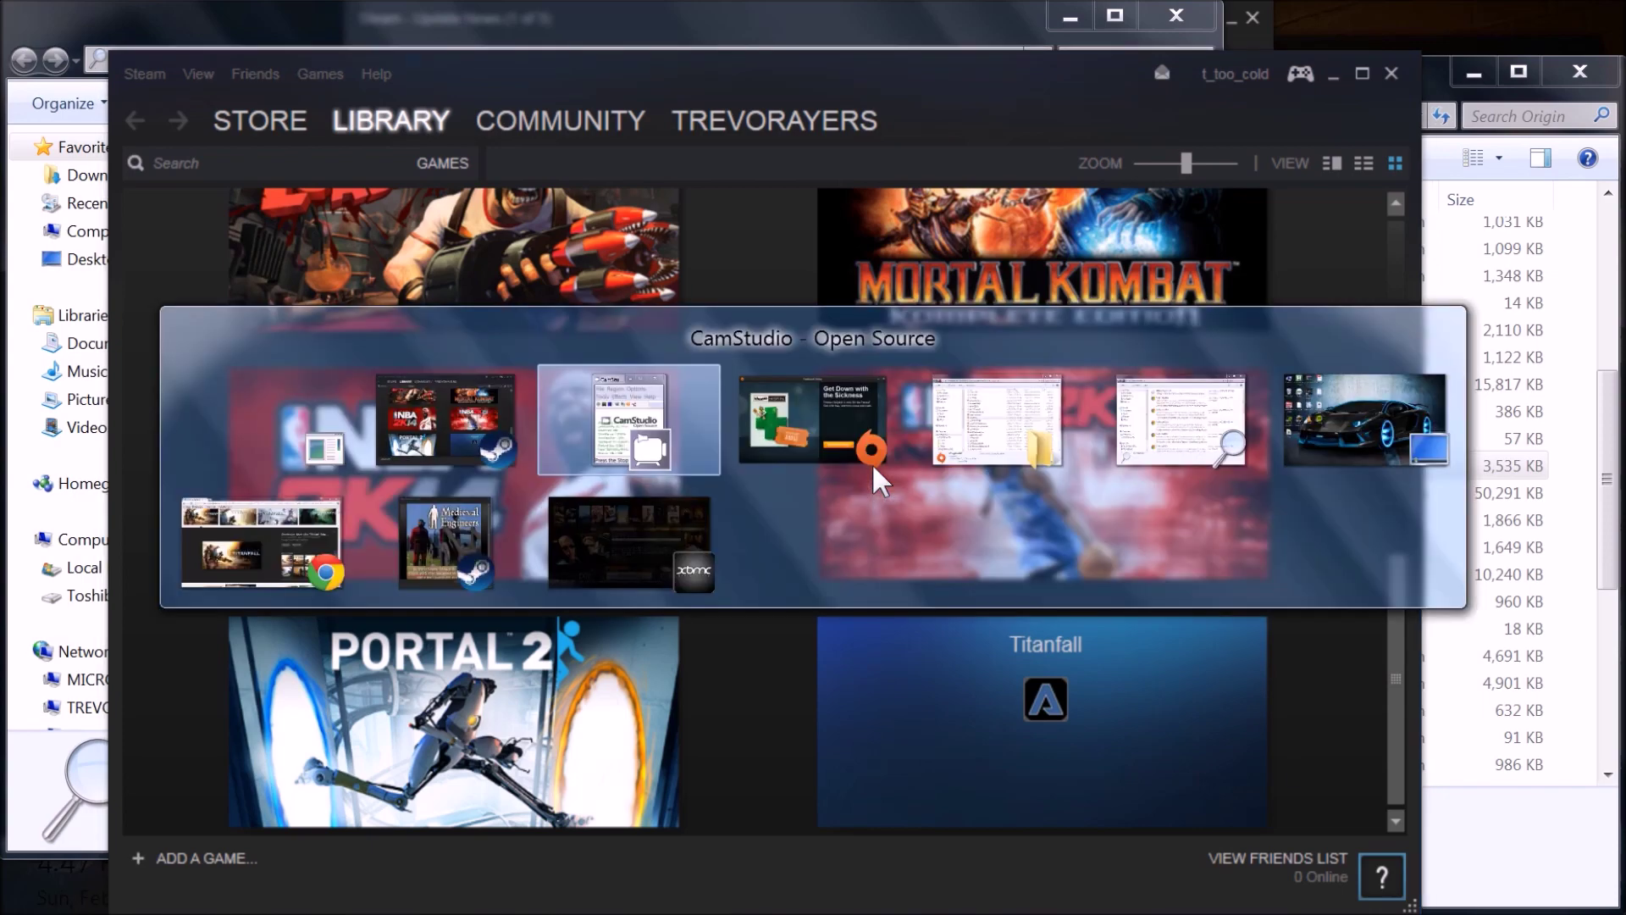
pyautogui.press('Tab')
pyautogui.press('Tab')
pyautogui.press('Tab')
pyautogui.press('Tab')
pyautogui.press('Tab')
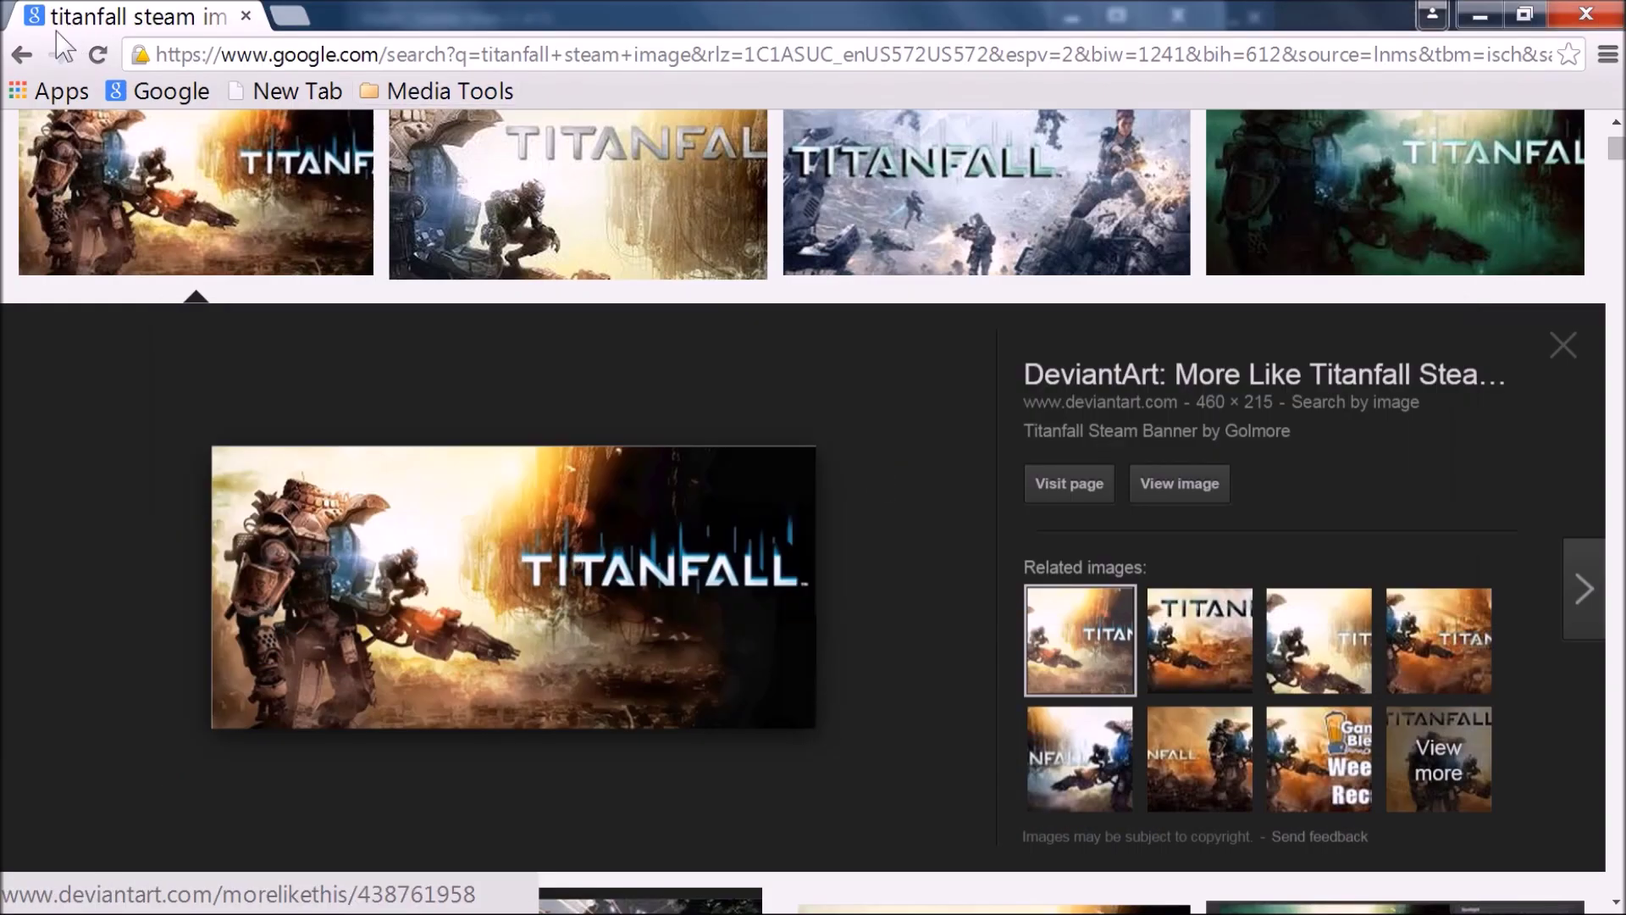
# - Return to Google's Titanfall image results, then minimize Chrome to reveal the Steam library
pyautogui.click(13, 59)
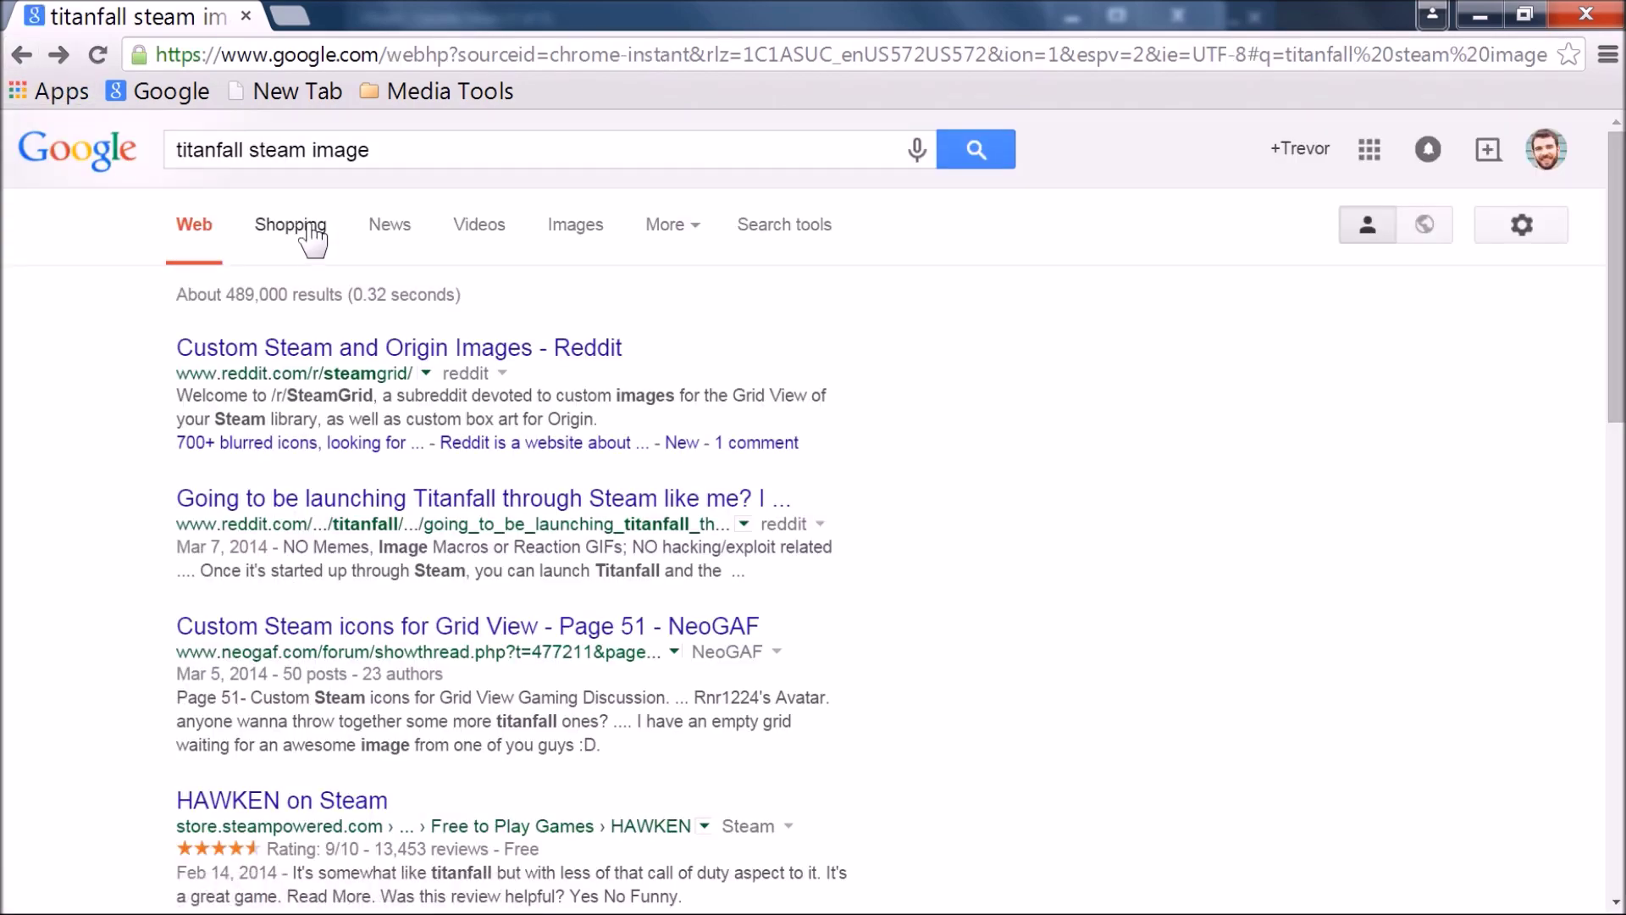
pyautogui.click(542, 235)
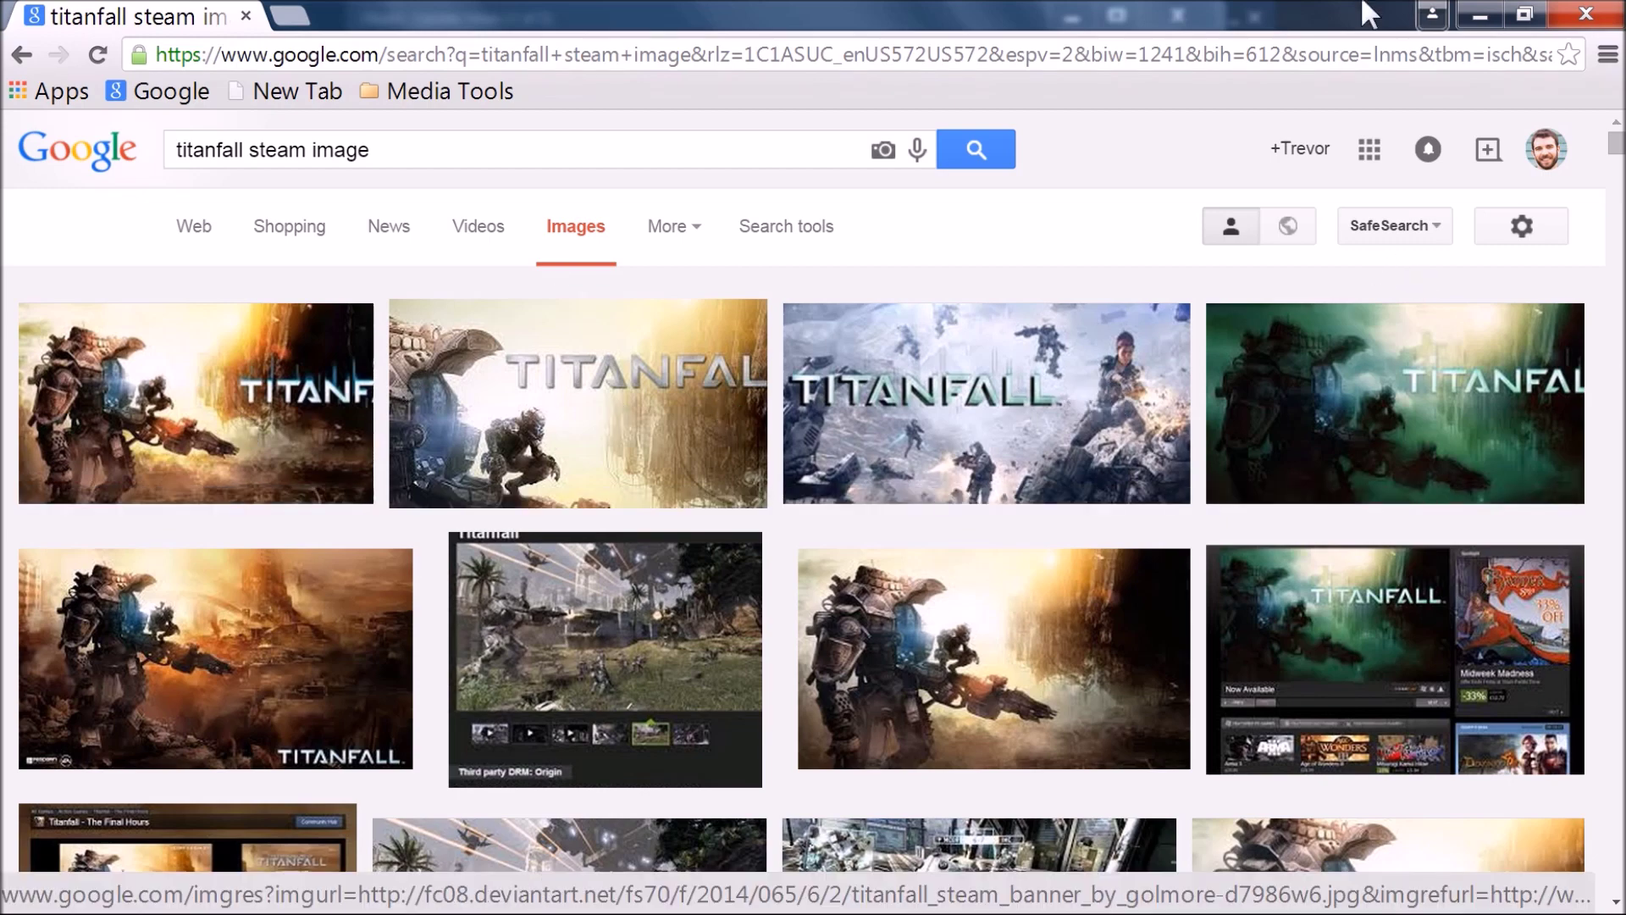
pyautogui.click(1478, 12)
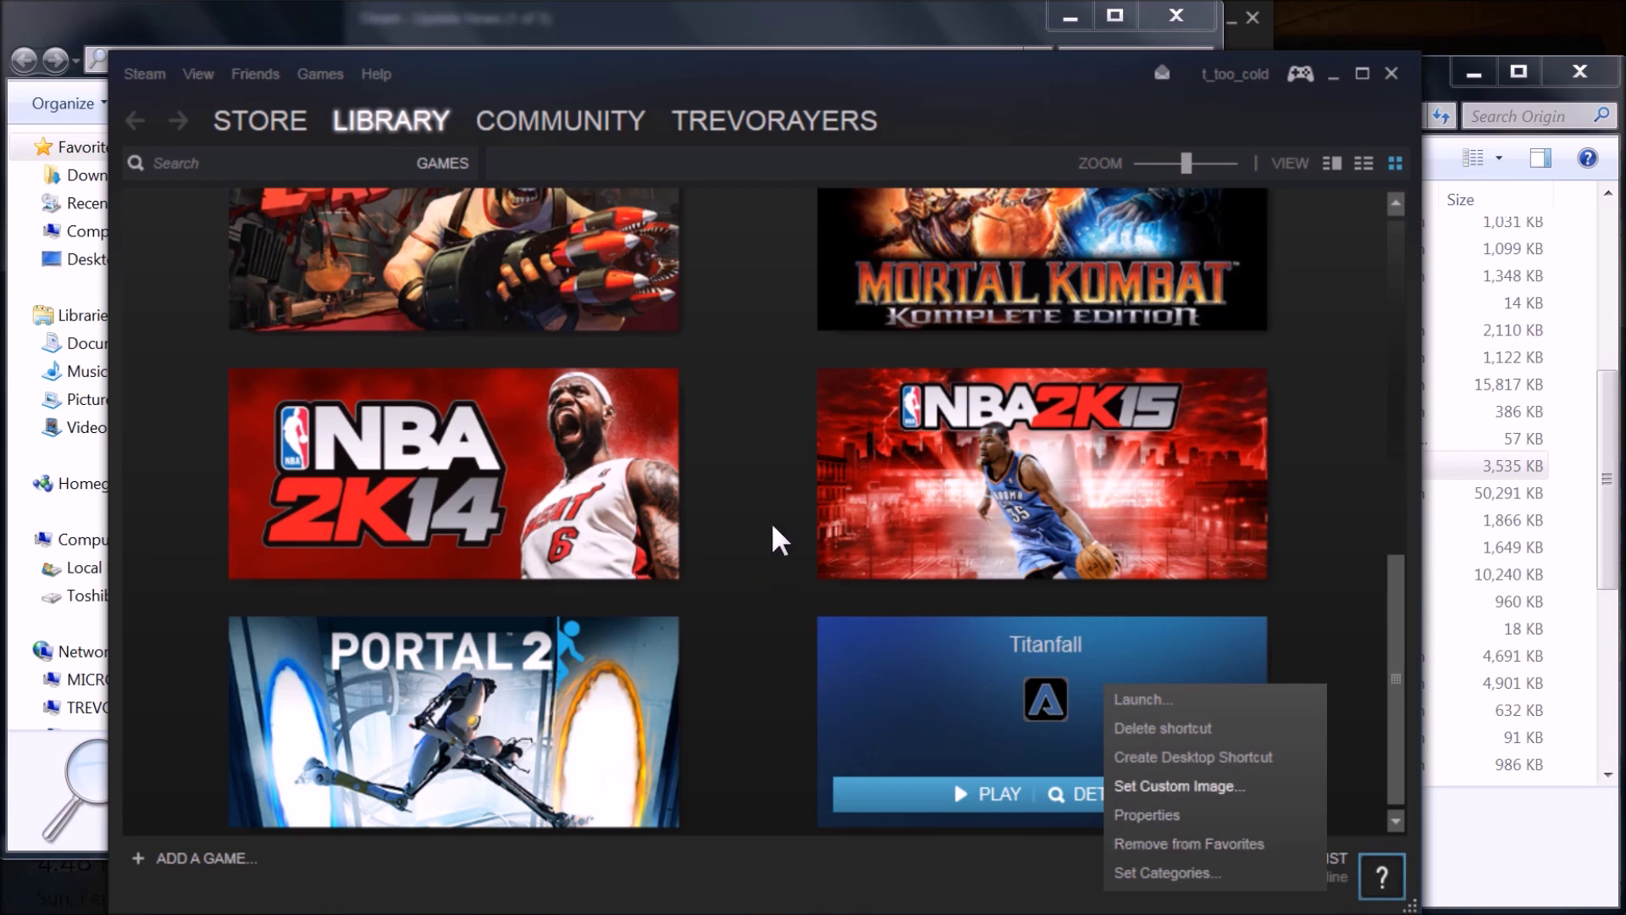
# - Apply TitanFallSteamBanner.jpg from the Origin Game Artwork folder as Titanfall's custom banner
pyautogui.press('Return')
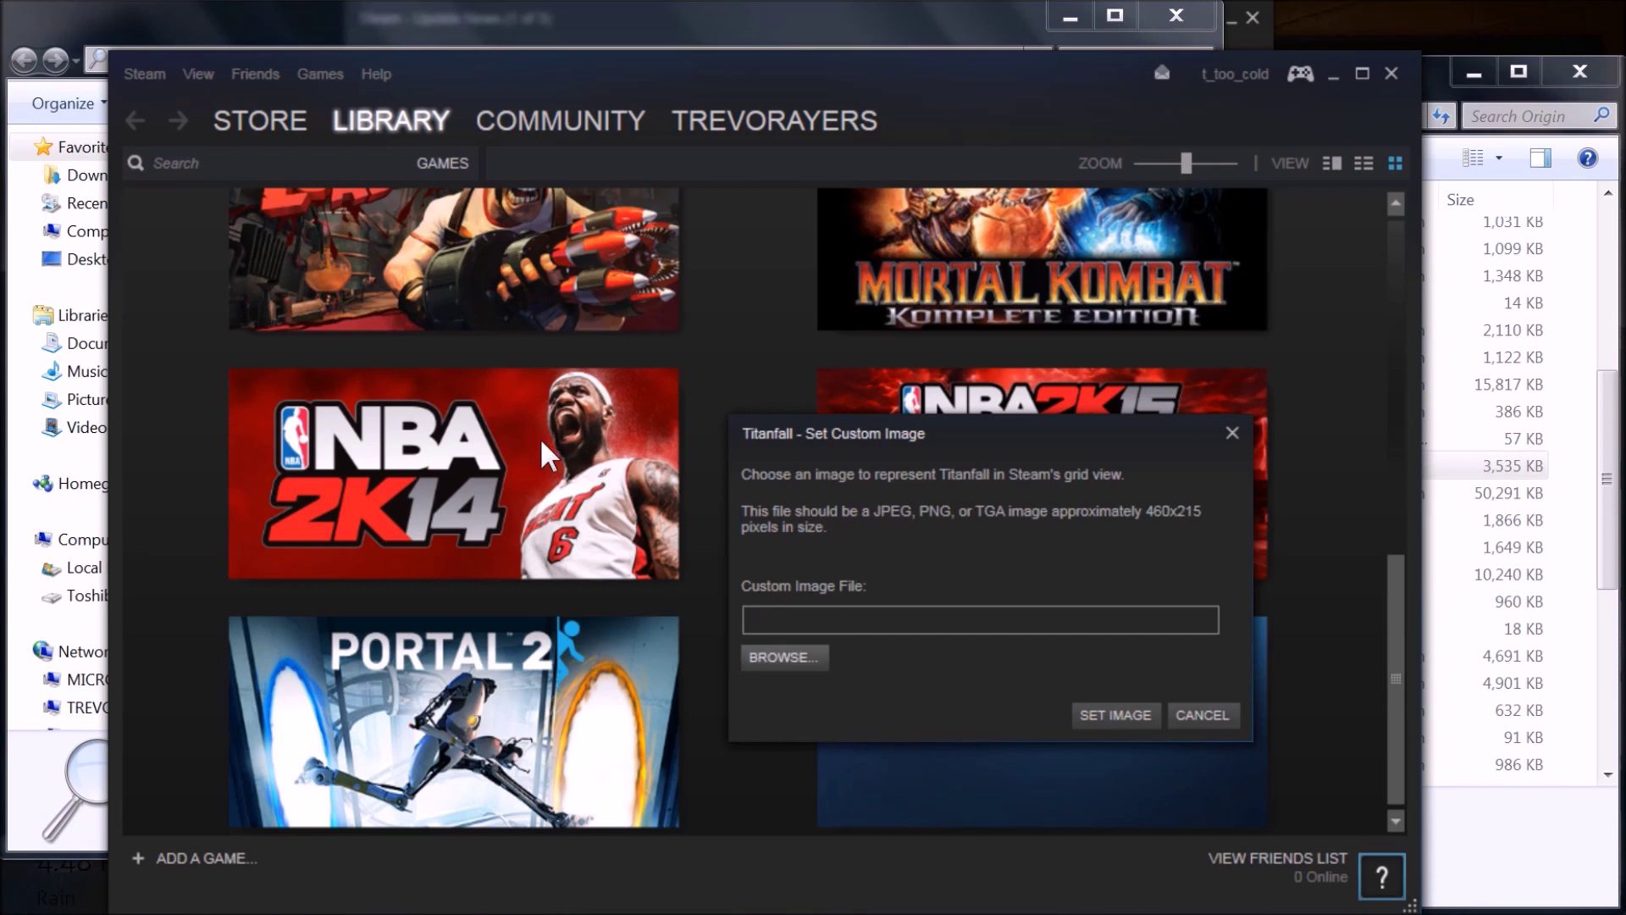
pyautogui.press('Return')
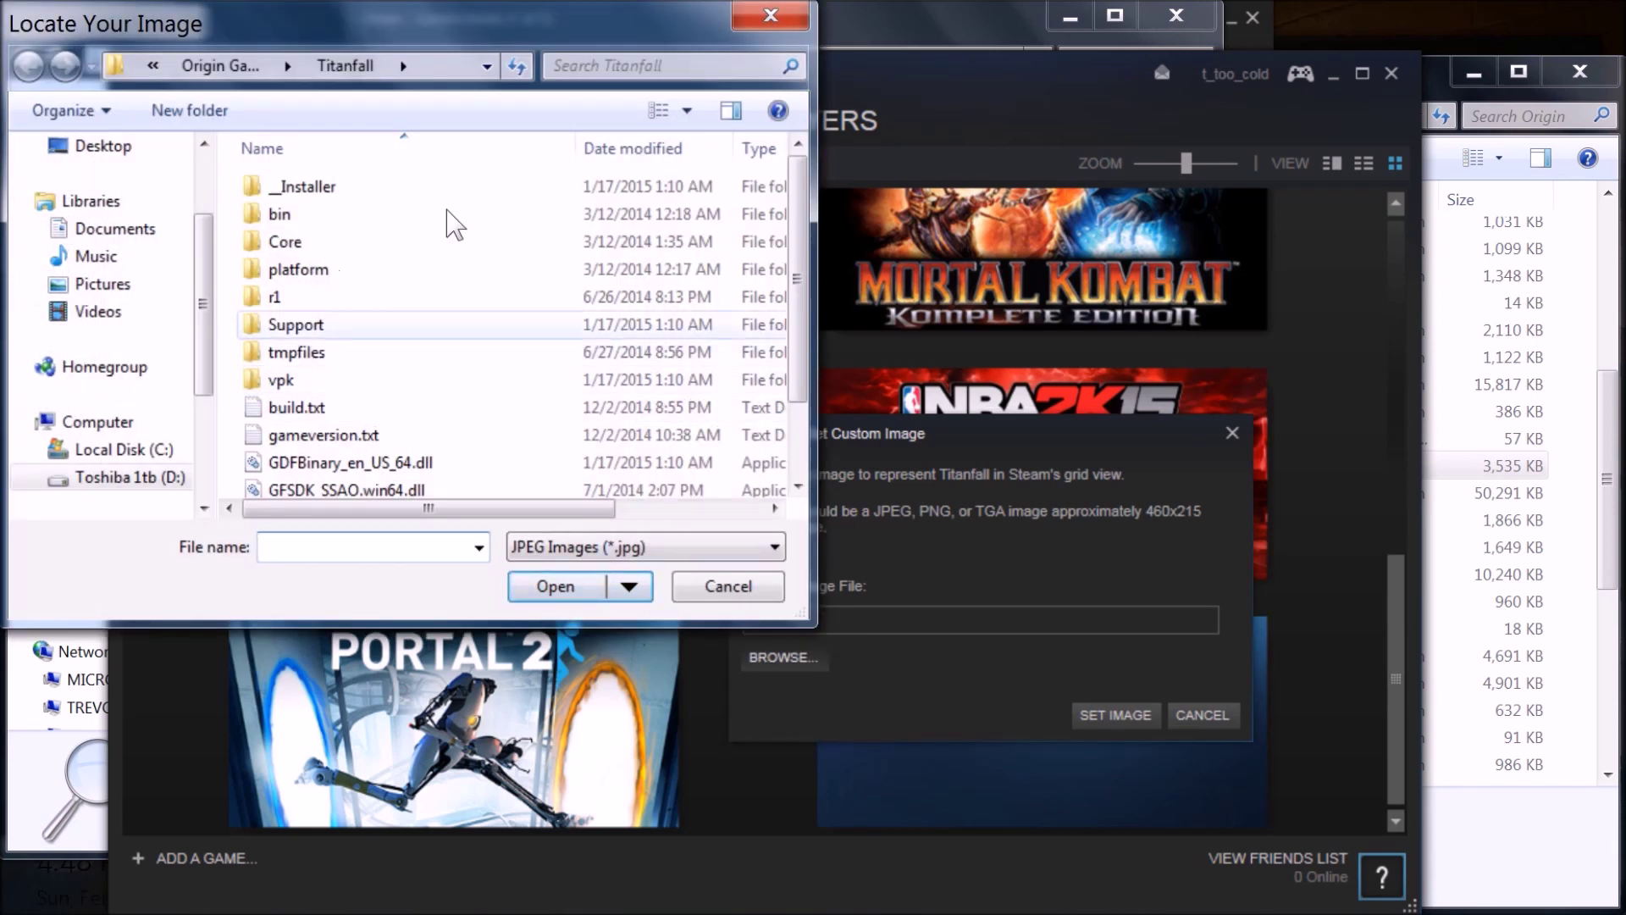
pyautogui.scroll(-1, 517, 246)
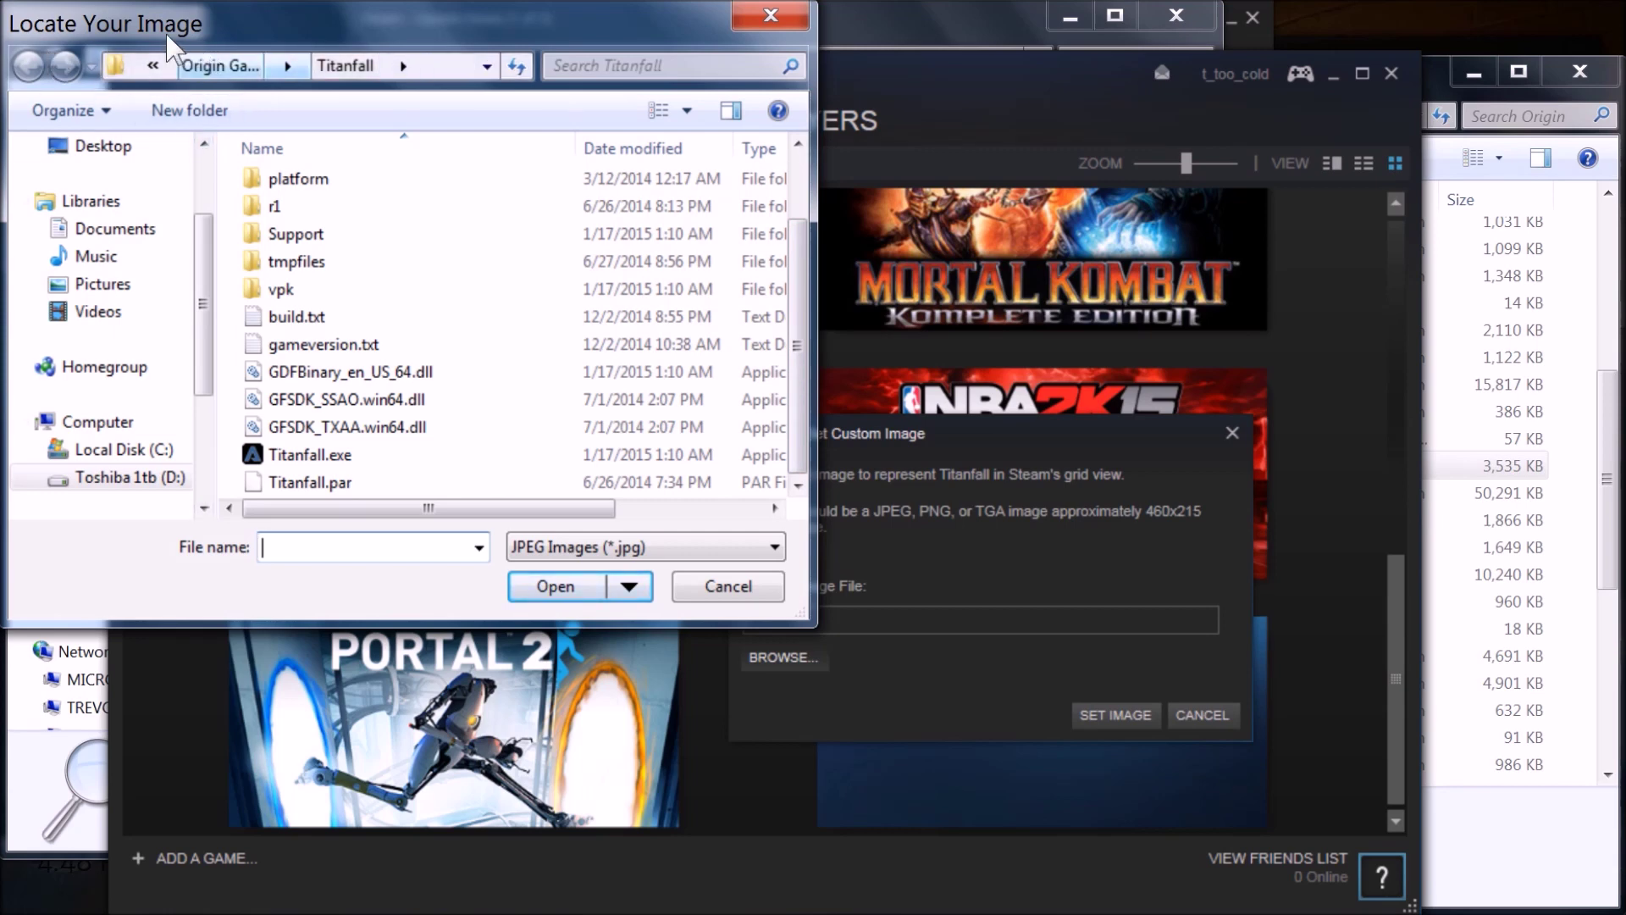
pyautogui.click(216, 66)
pyautogui.press('Up')
pyautogui.press('Return')
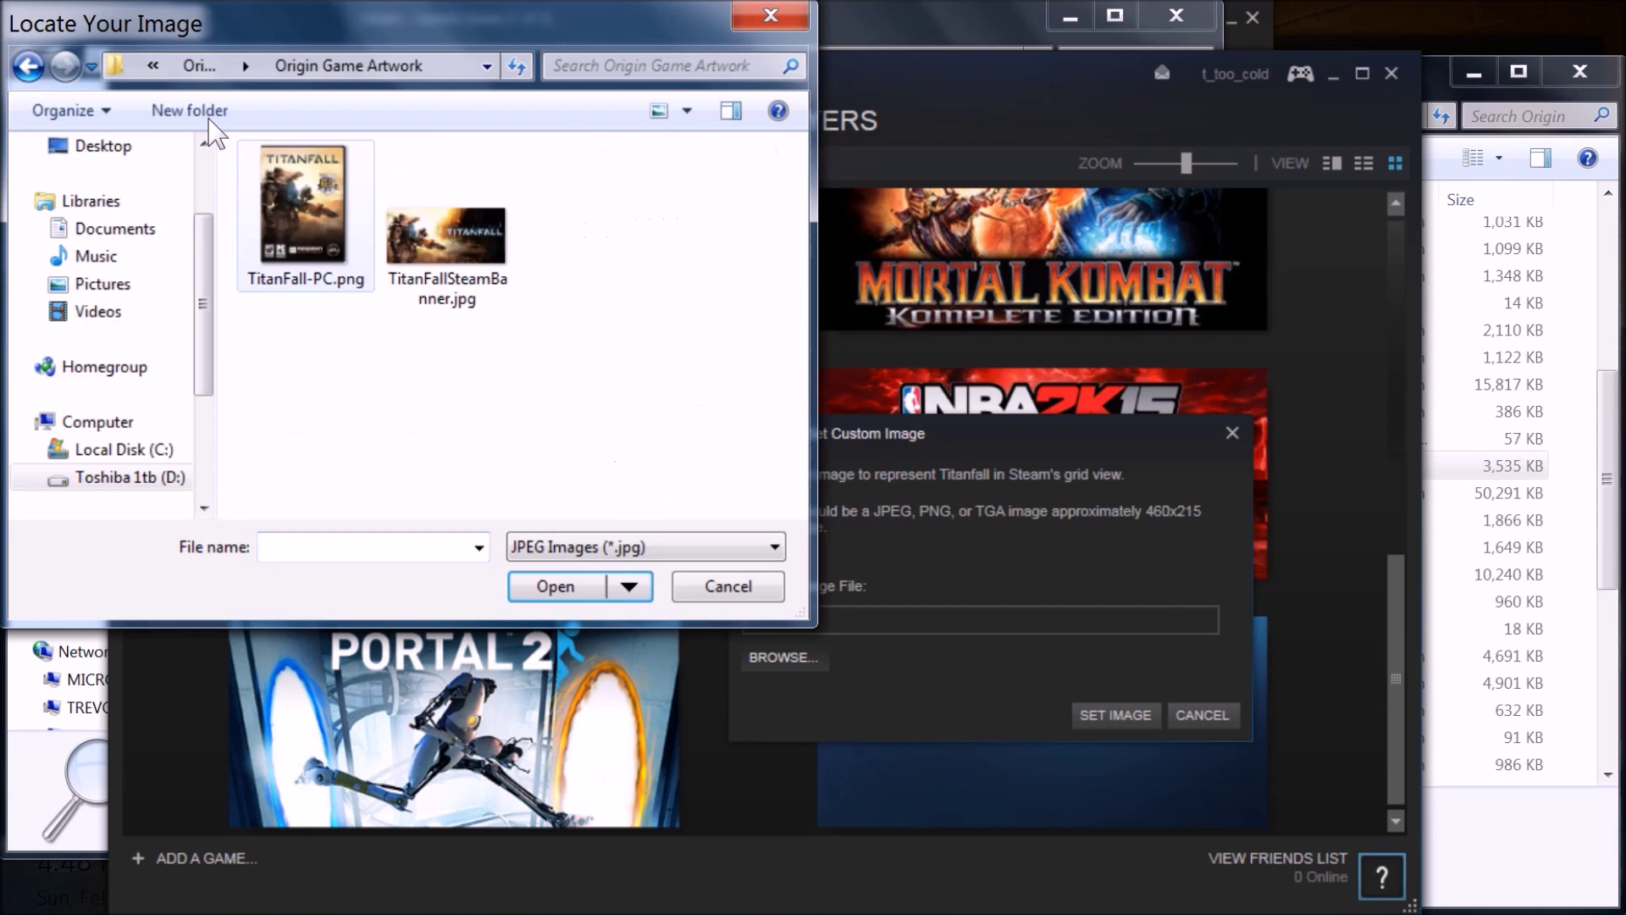
pyautogui.press('Right')
pyautogui.press('Return')
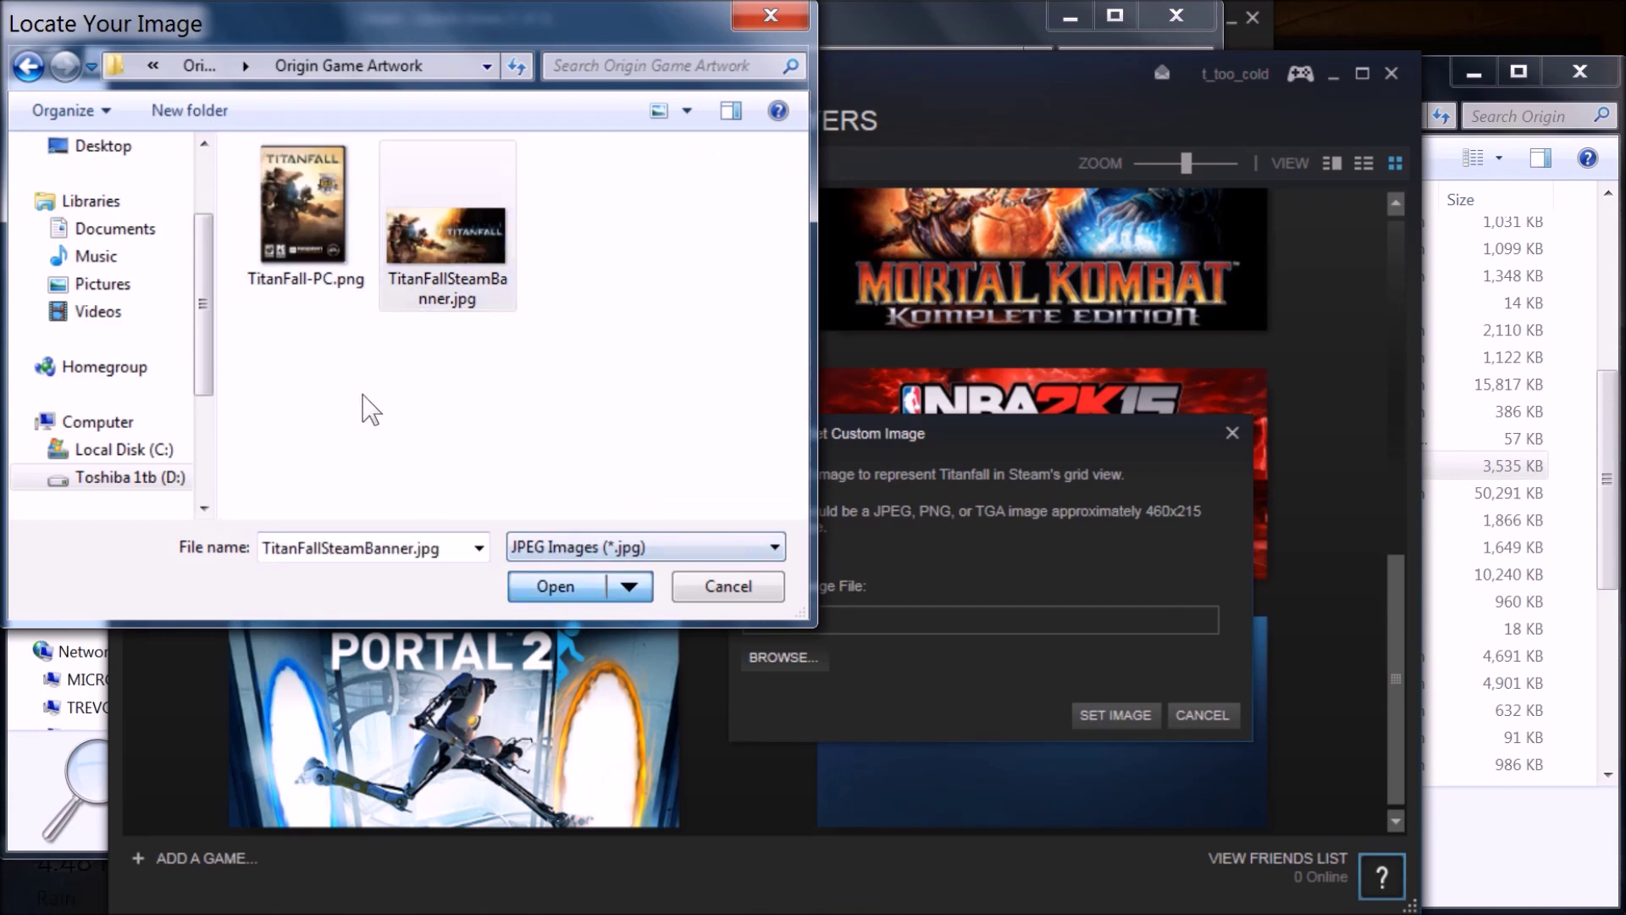
pyautogui.press('Return')
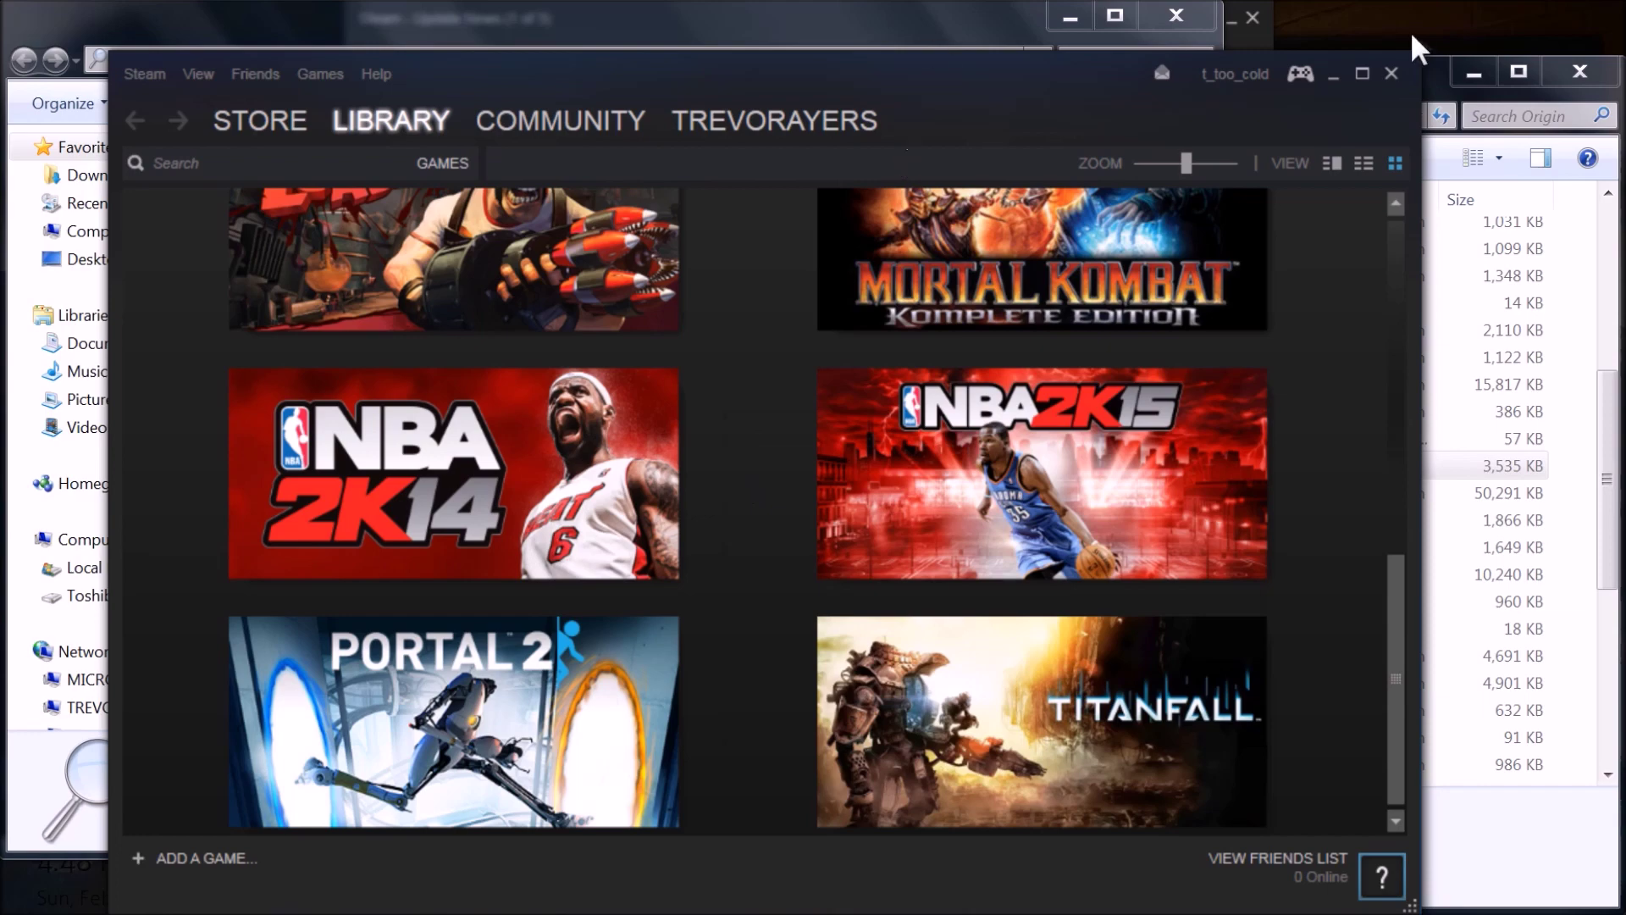
pyautogui.click(1391, 74)
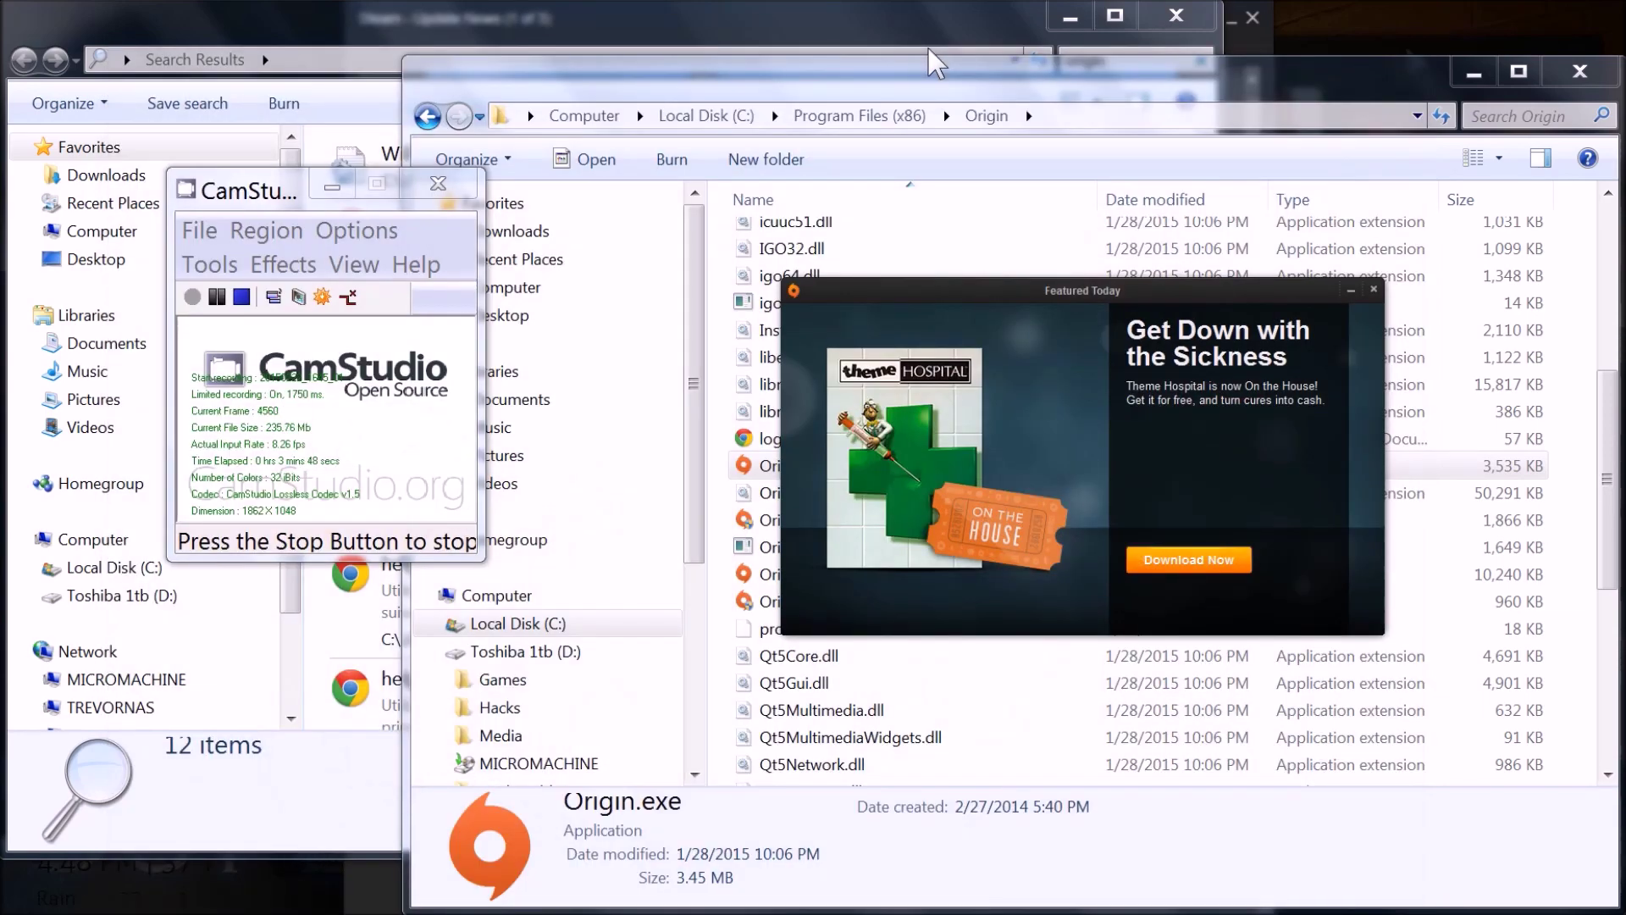
# - Switch to XBMC with Alt+Tab and move through its home menu toward Steam Big Picture
pyautogui.hotkey('alt', 'Tab')
pyautogui.hotkey('alt', 'Tab')
pyautogui.hotkey('alt', 'Tab')
pyautogui.hotkey('alt', 'Tab')
pyautogui.hotkey('alt', 'Tab')
pyautogui.hotkey('alt', 'Tab')
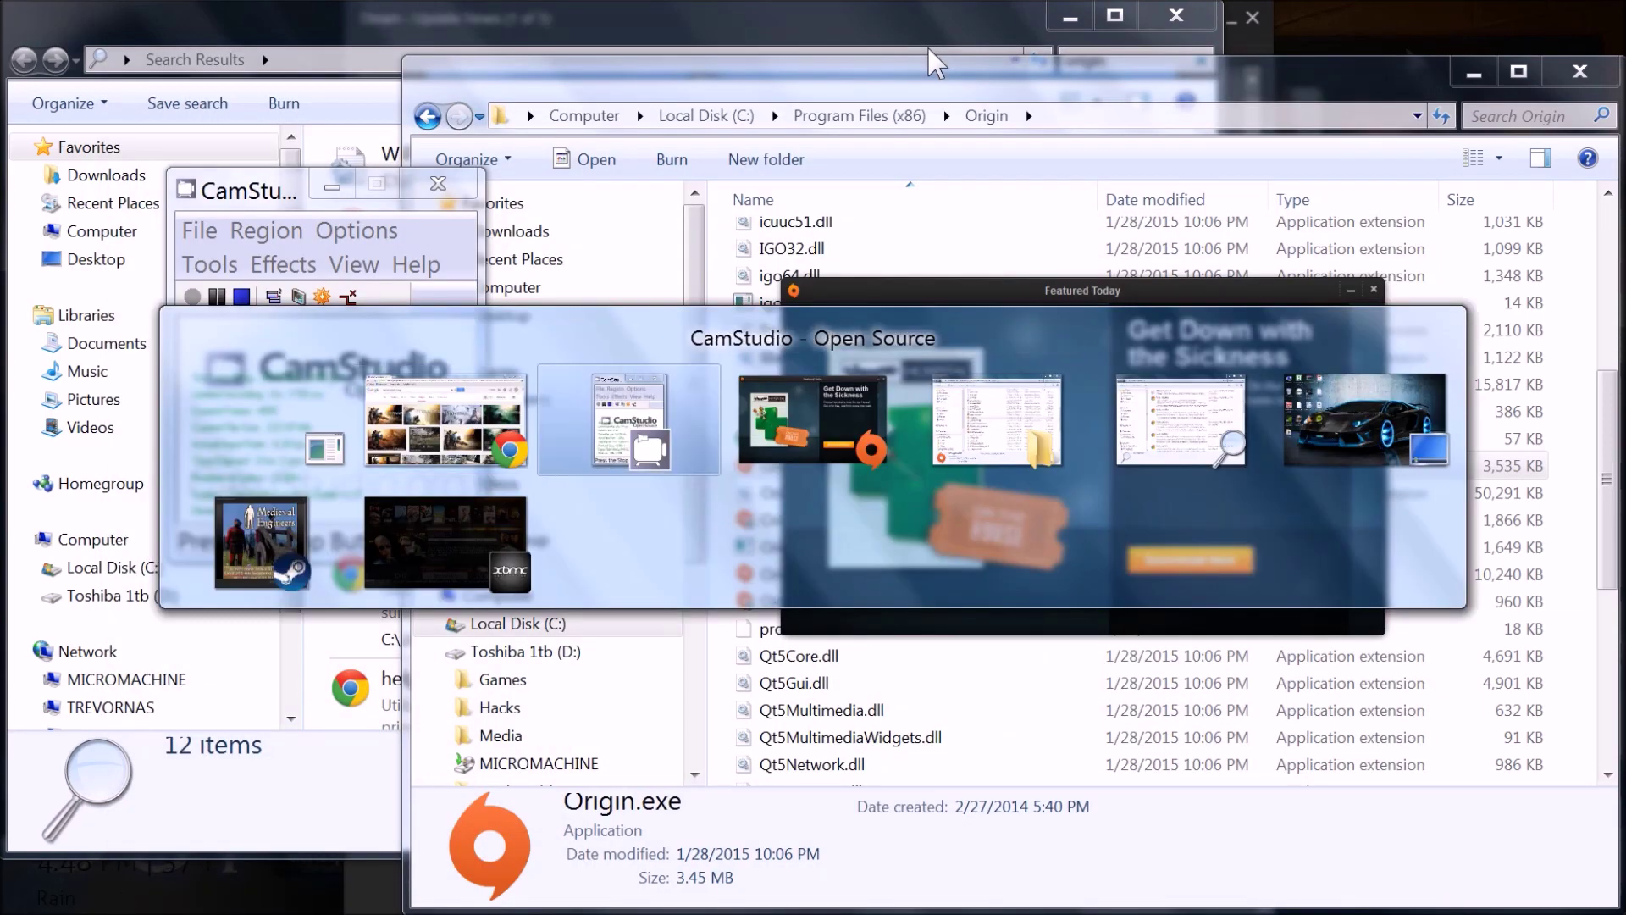
pyautogui.hotkey('alt', 'Tab')
pyautogui.hotkey('alt', 'Tab')
pyautogui.hotkey('alt', 'Tab')
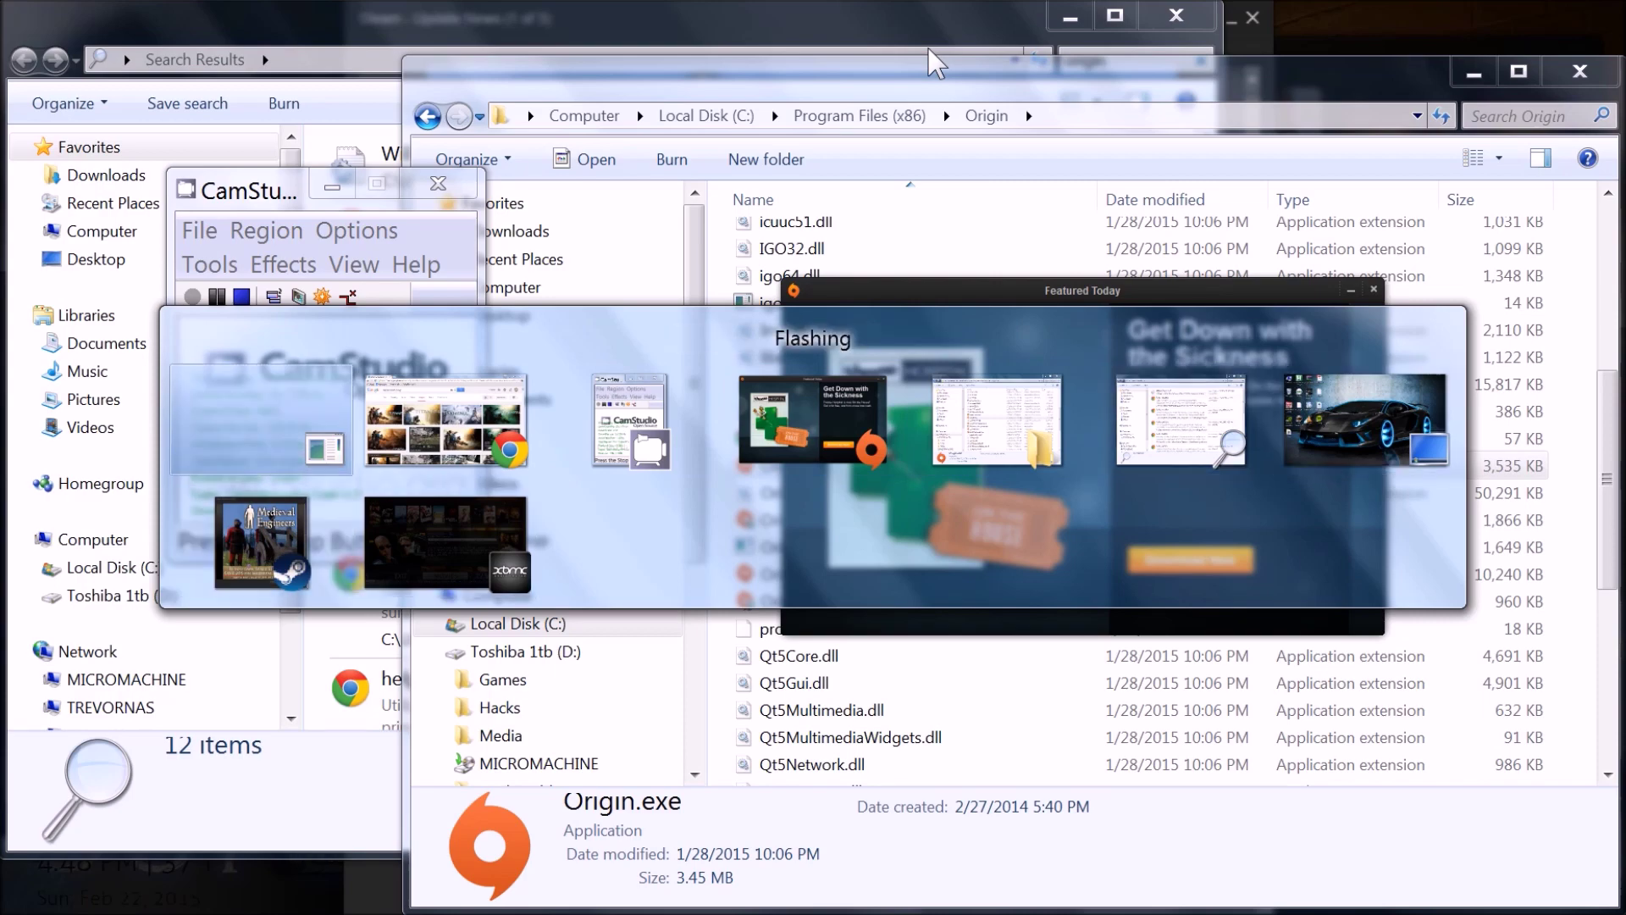
pyautogui.hotkey('alt', 'Tab')
pyautogui.hotkey('alt', 'shift', 'Tab')
pyautogui.hotkey('alt', 'shift', 'Tab')
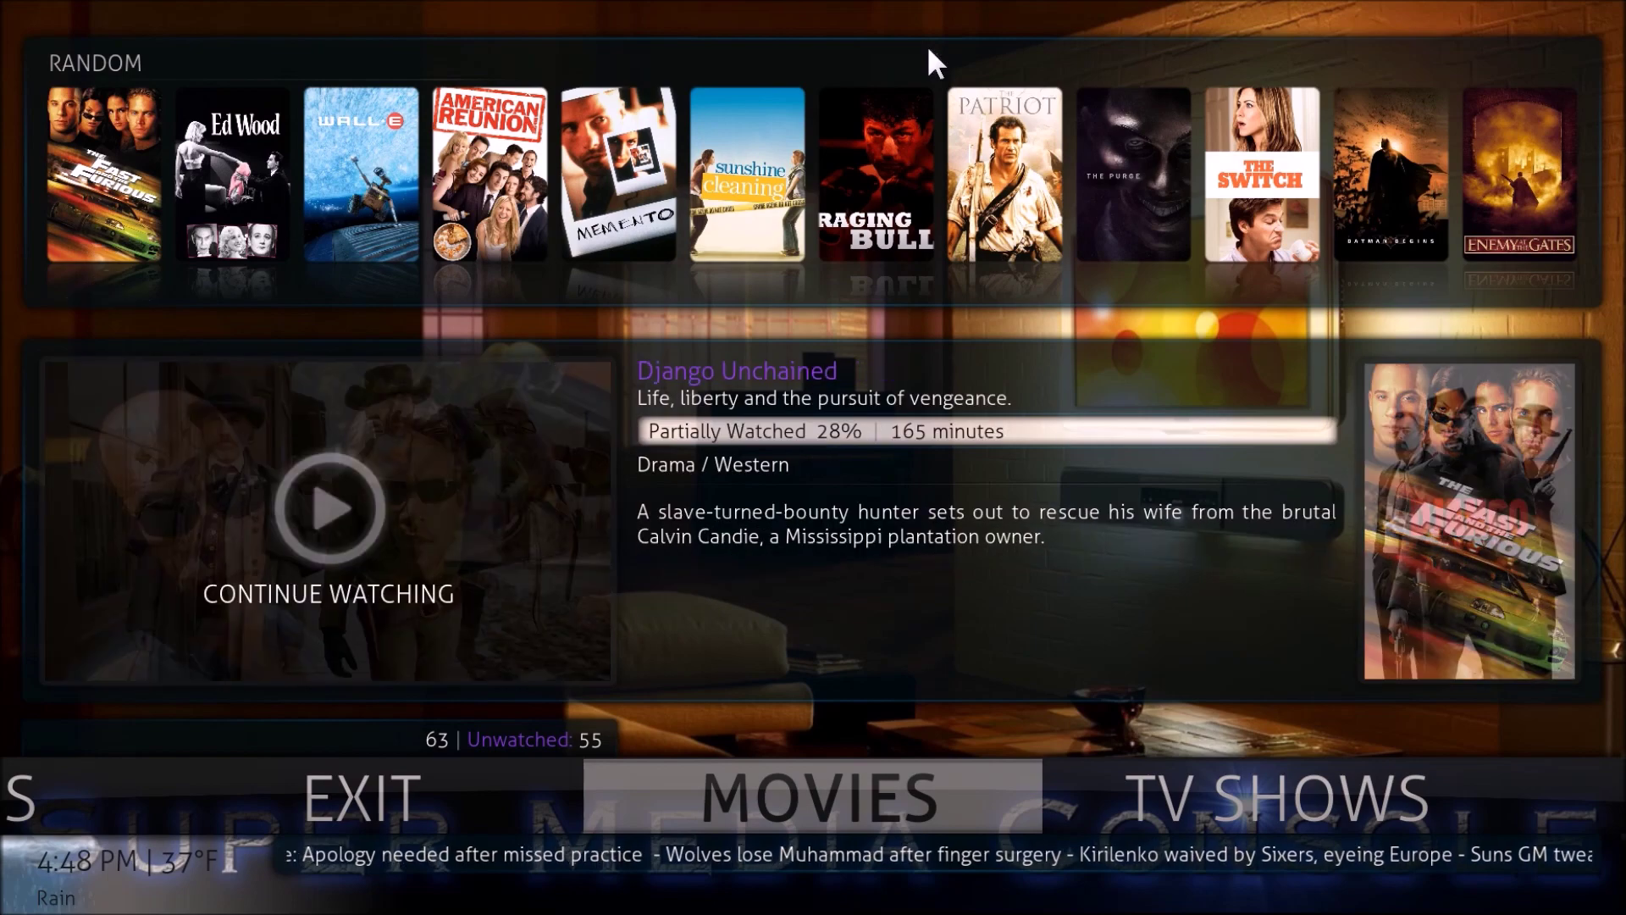
pyautogui.press('Left')
pyautogui.press('Left')
pyautogui.press('Left')
pyautogui.press('Left')
pyautogui.press('Left')
pyautogui.press('Left')
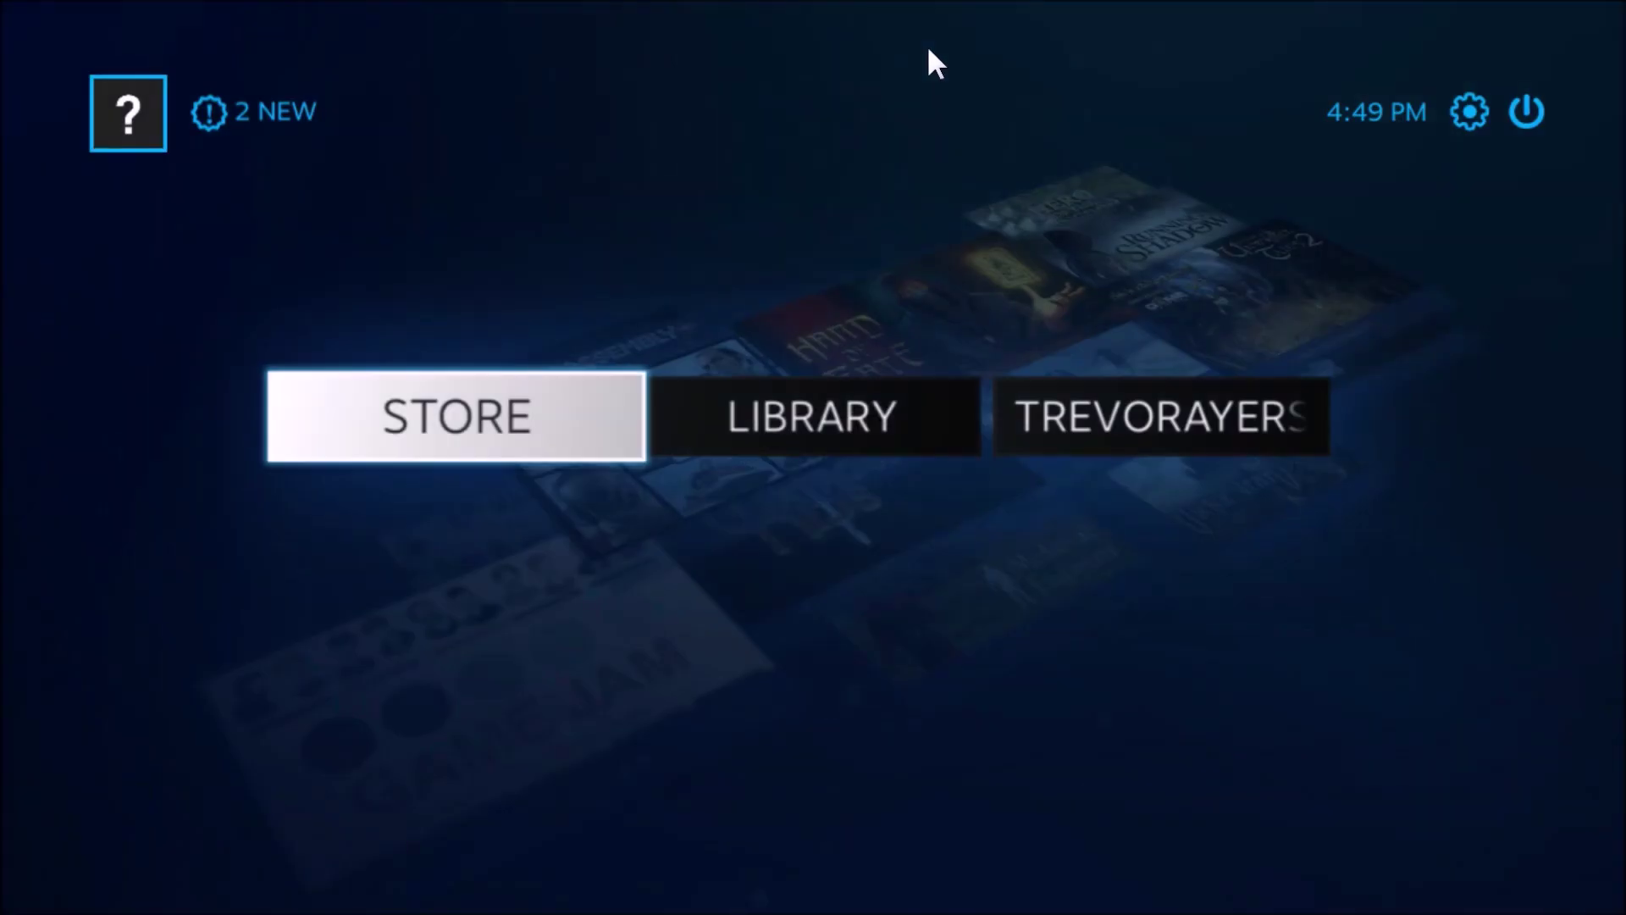
# - Open the Big Picture Library and browse the Recently Played games, starting from Titanfall
pyautogui.press('Right')
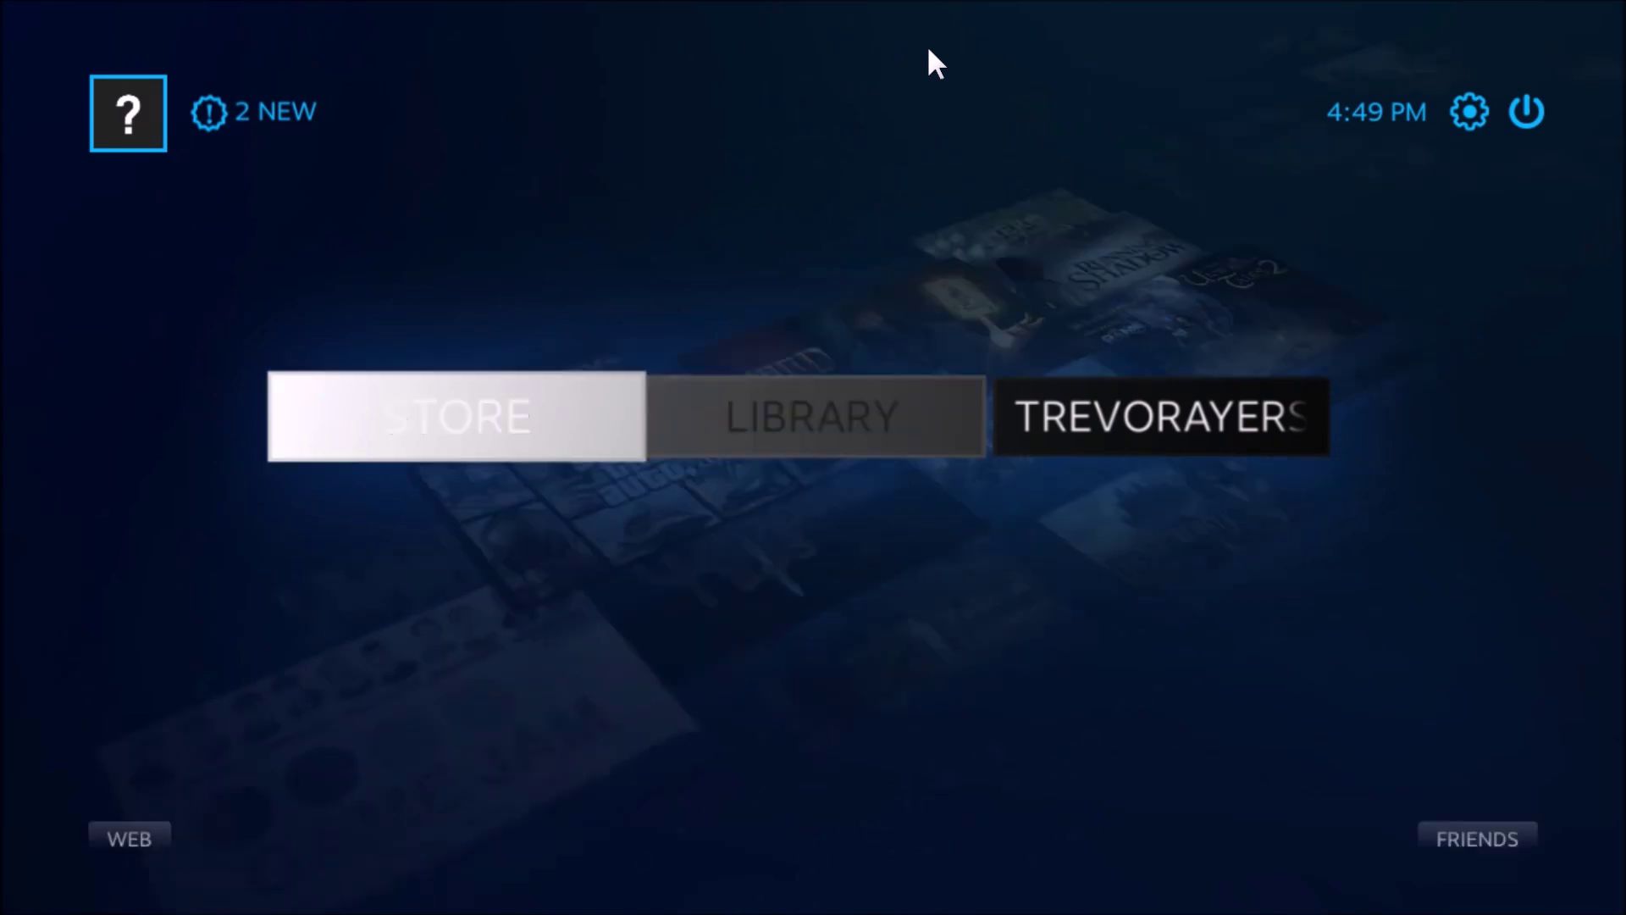
pyautogui.press('Return')
pyautogui.press('Right')
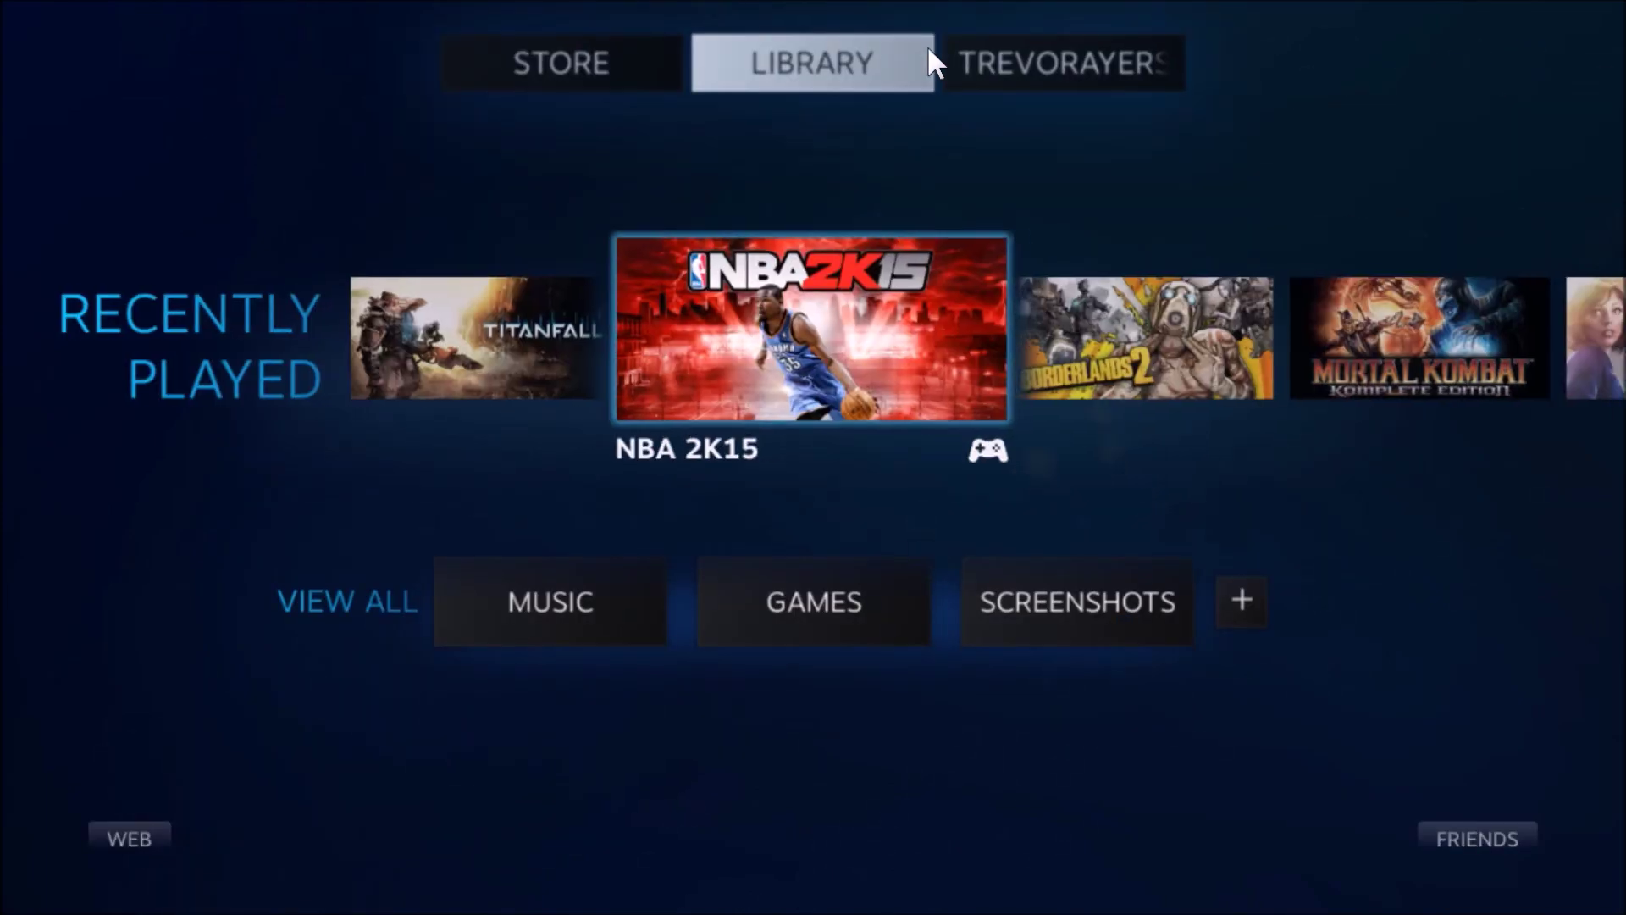
pyautogui.press('Left')
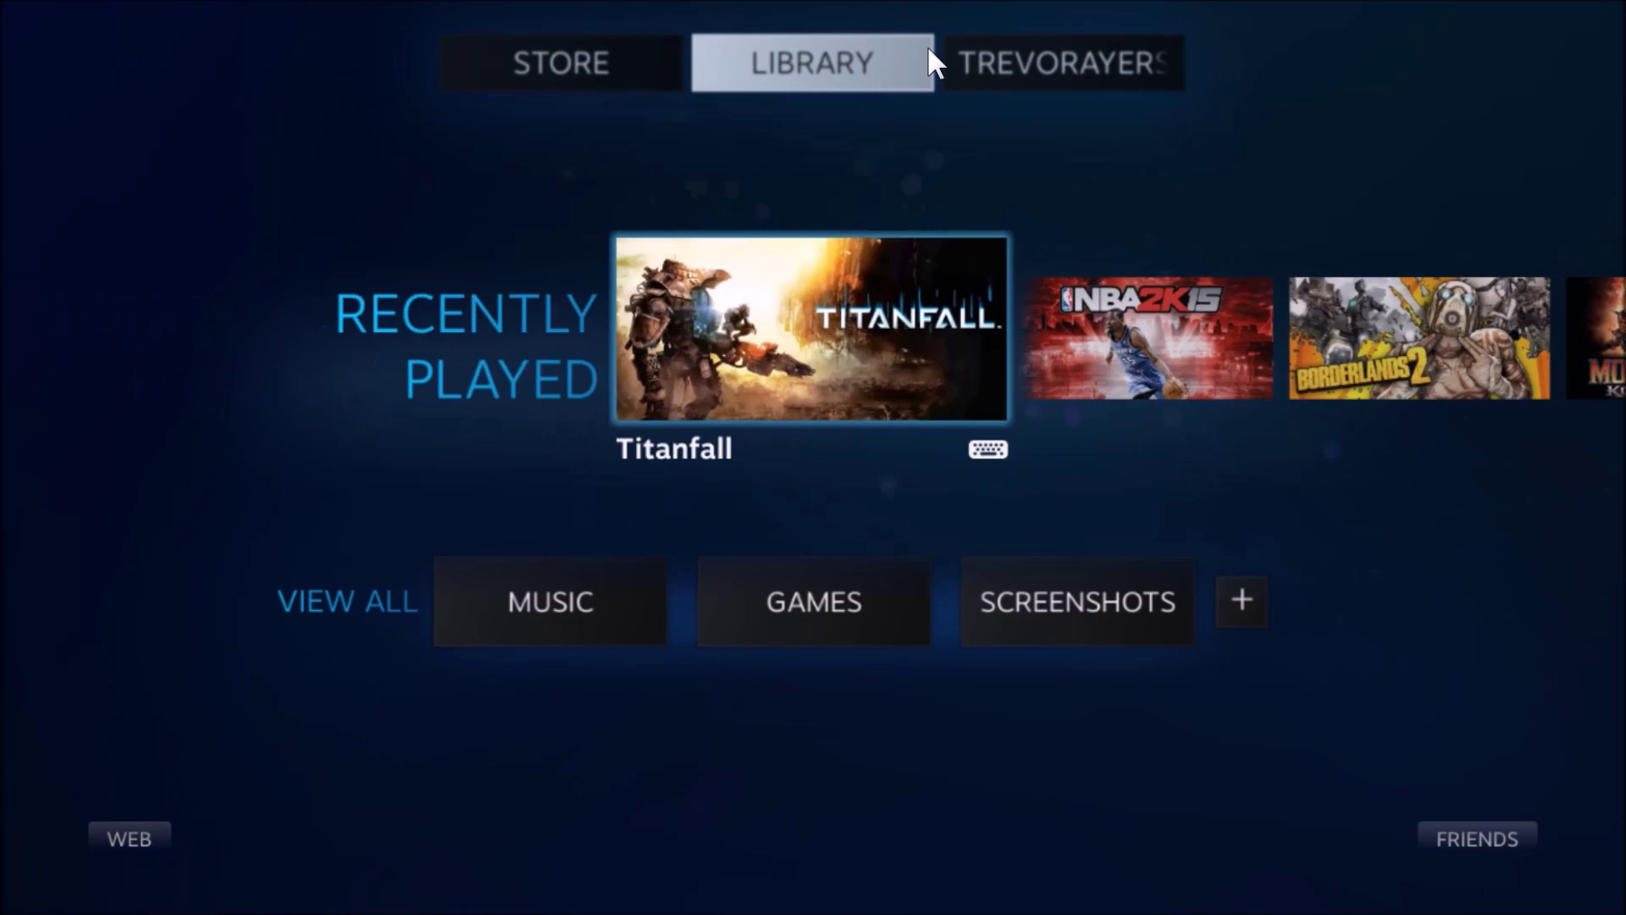
pyautogui.press('Right')
pyautogui.press('Right')
pyautogui.press('Right')
pyautogui.press('Right')
pyautogui.press('Right')
pyautogui.press('Right')
pyautogui.press('Right')
pyautogui.press('Right')
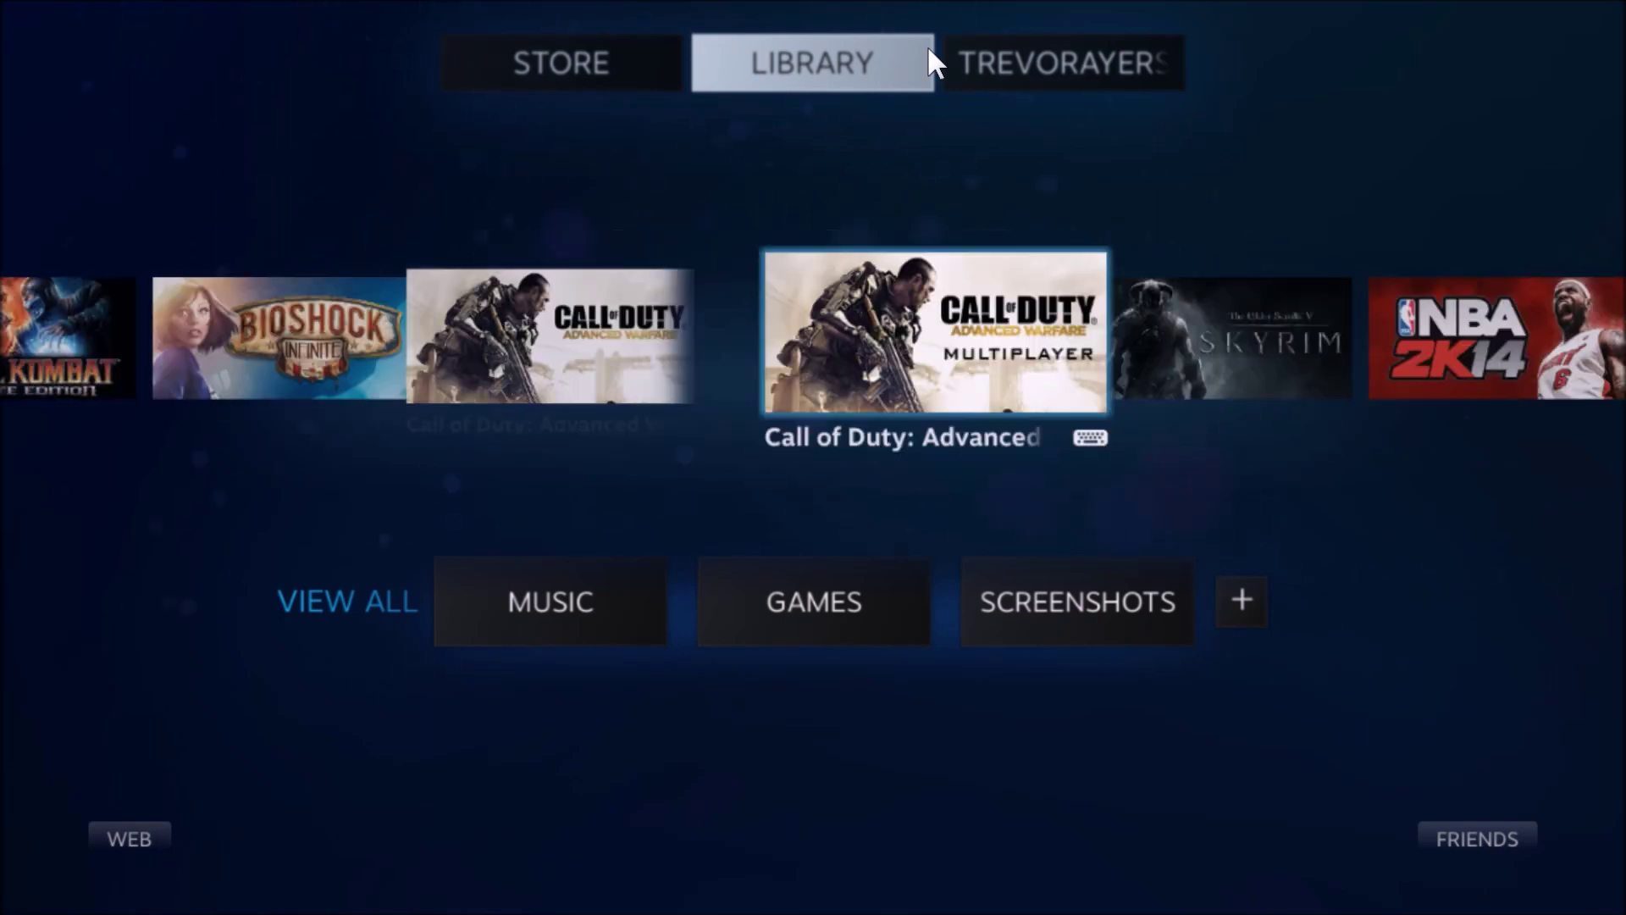
pyautogui.press('Left')
pyautogui.press('Left')
pyautogui.press('Left')
pyautogui.press('Left')
pyautogui.press('Left')
pyautogui.press('Left')
pyautogui.press('Left')
pyautogui.press('Left')
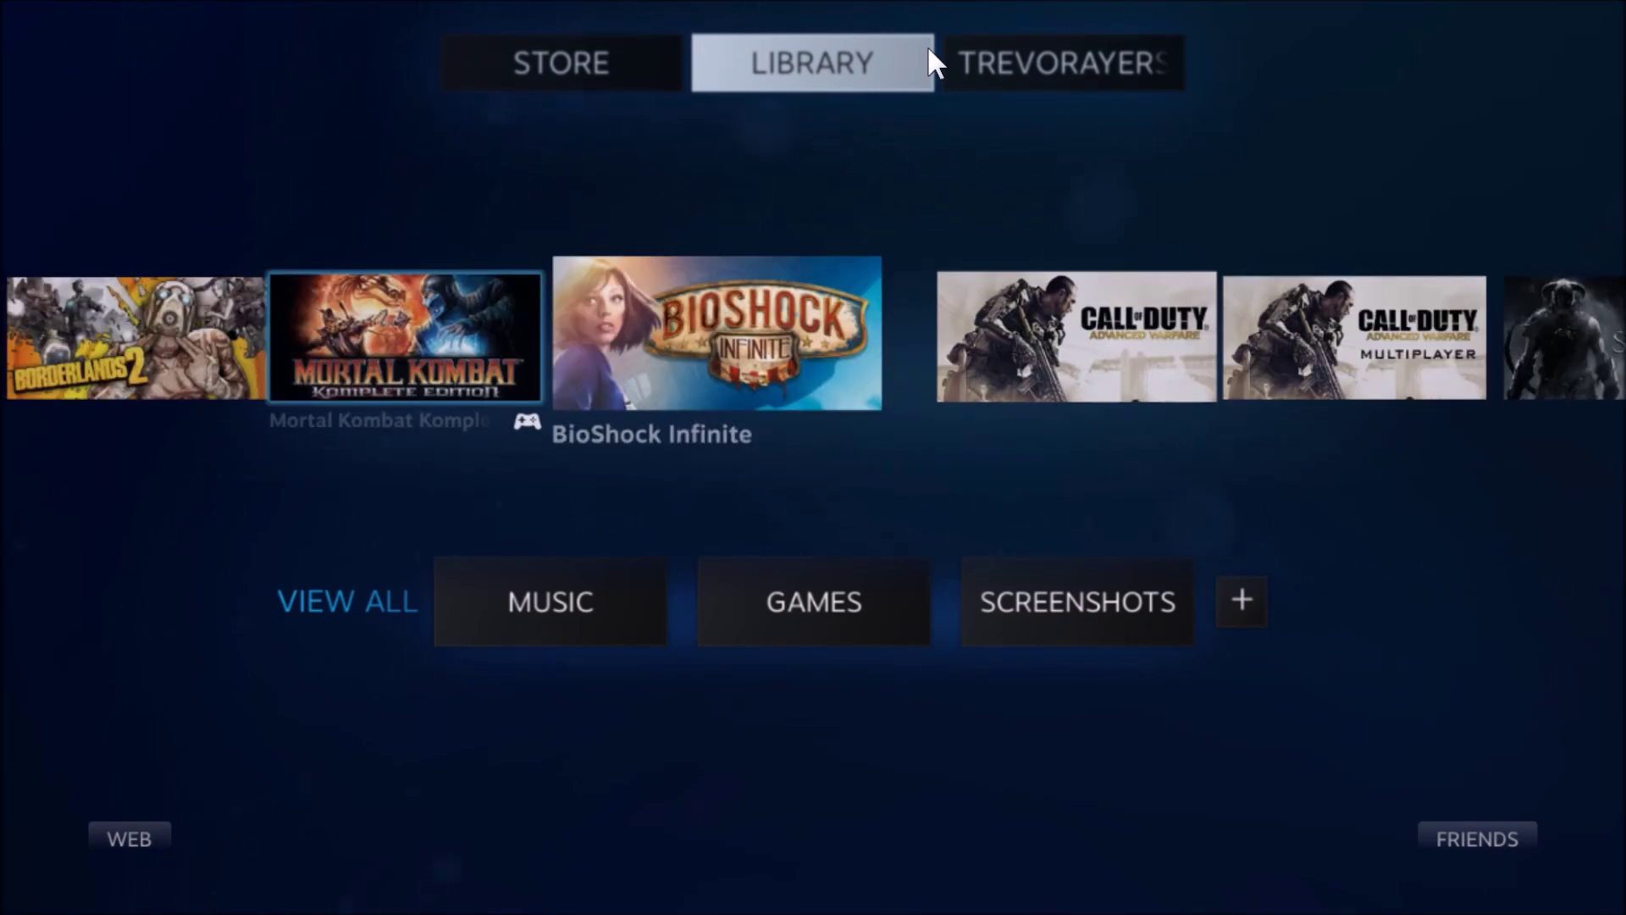
# - View the Titanfall and NBA 2K15 detail pages, then return focus to Titanfall
pyautogui.press('Return')
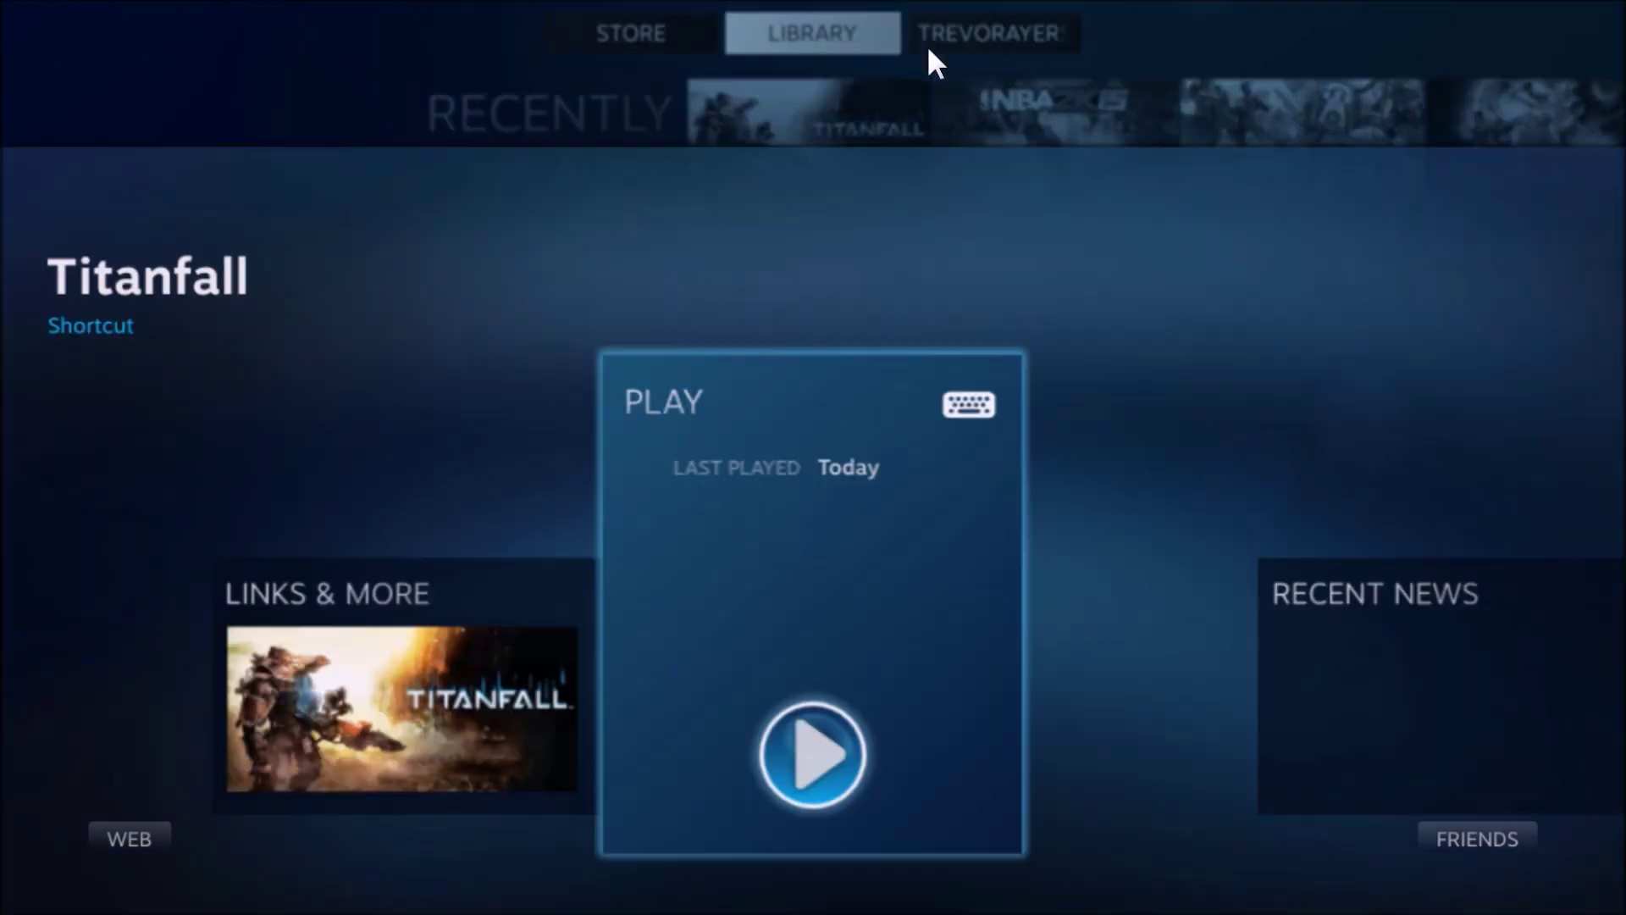
pyautogui.press('Escape')
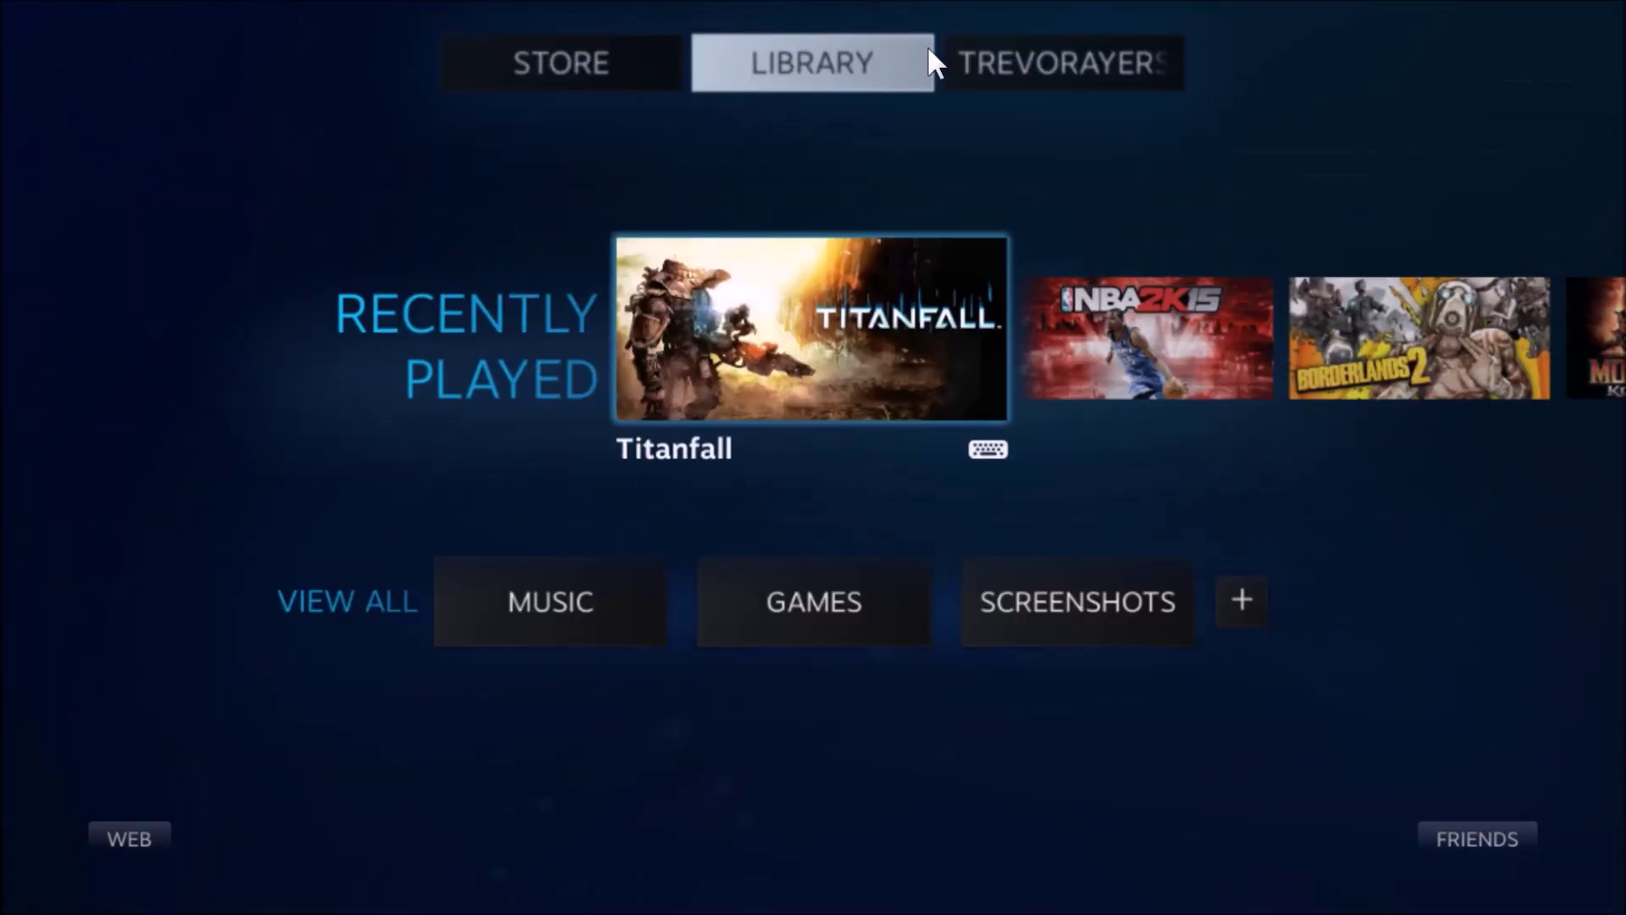
pyautogui.press('Right')
pyautogui.press('Return')
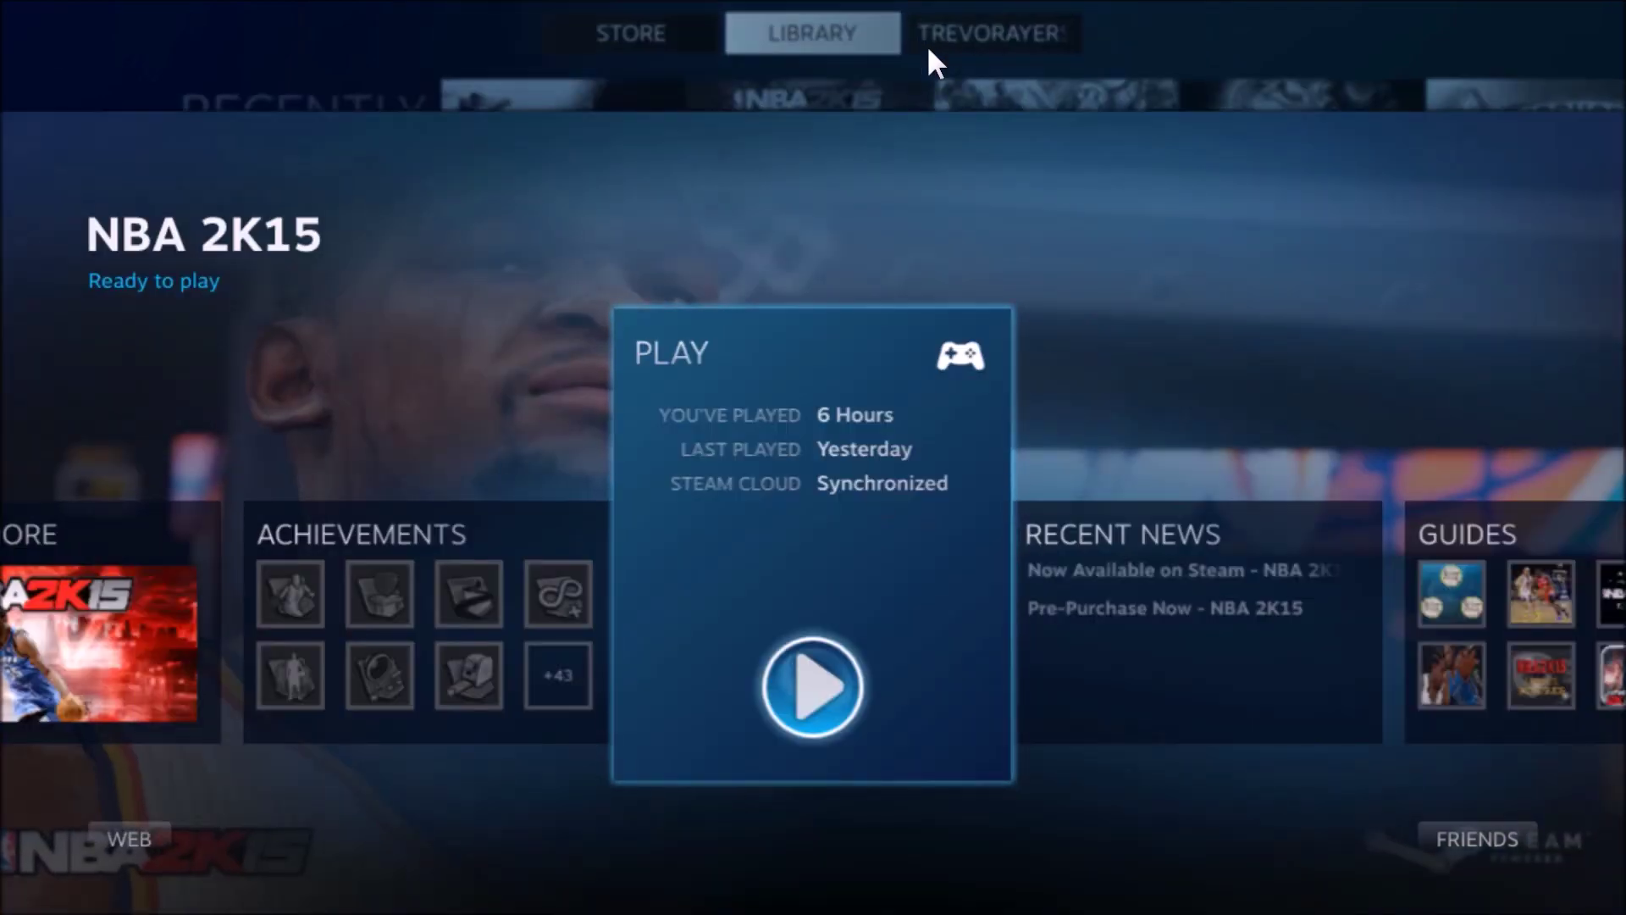
pyautogui.press('Right')
pyautogui.press('Left')
pyautogui.press('Escape')
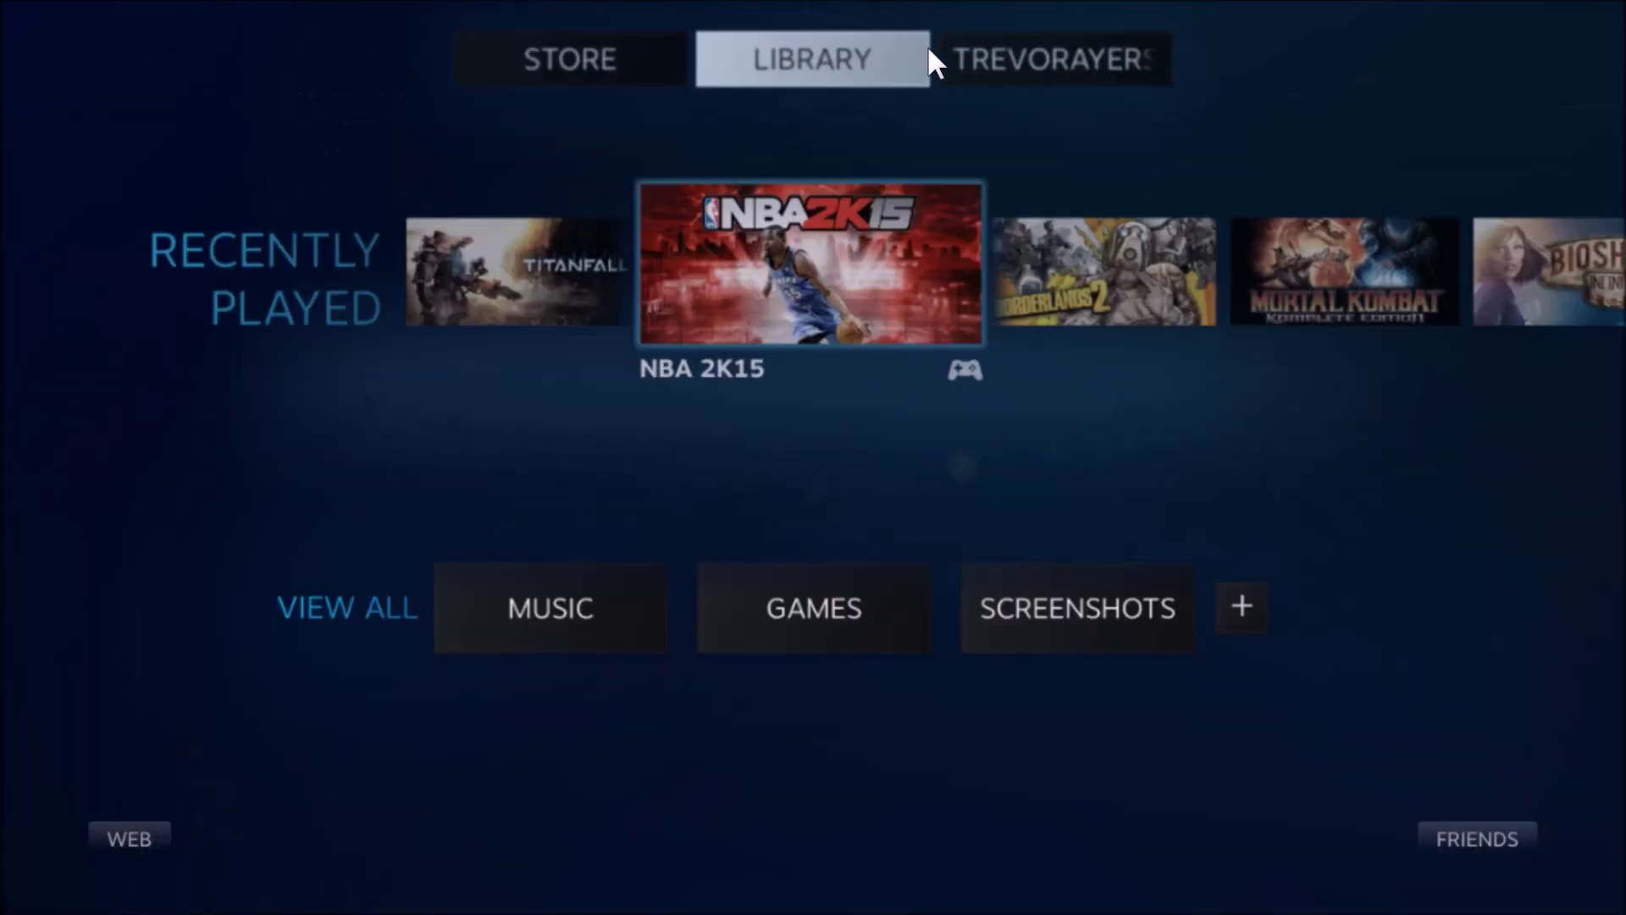
pyautogui.press('Left')
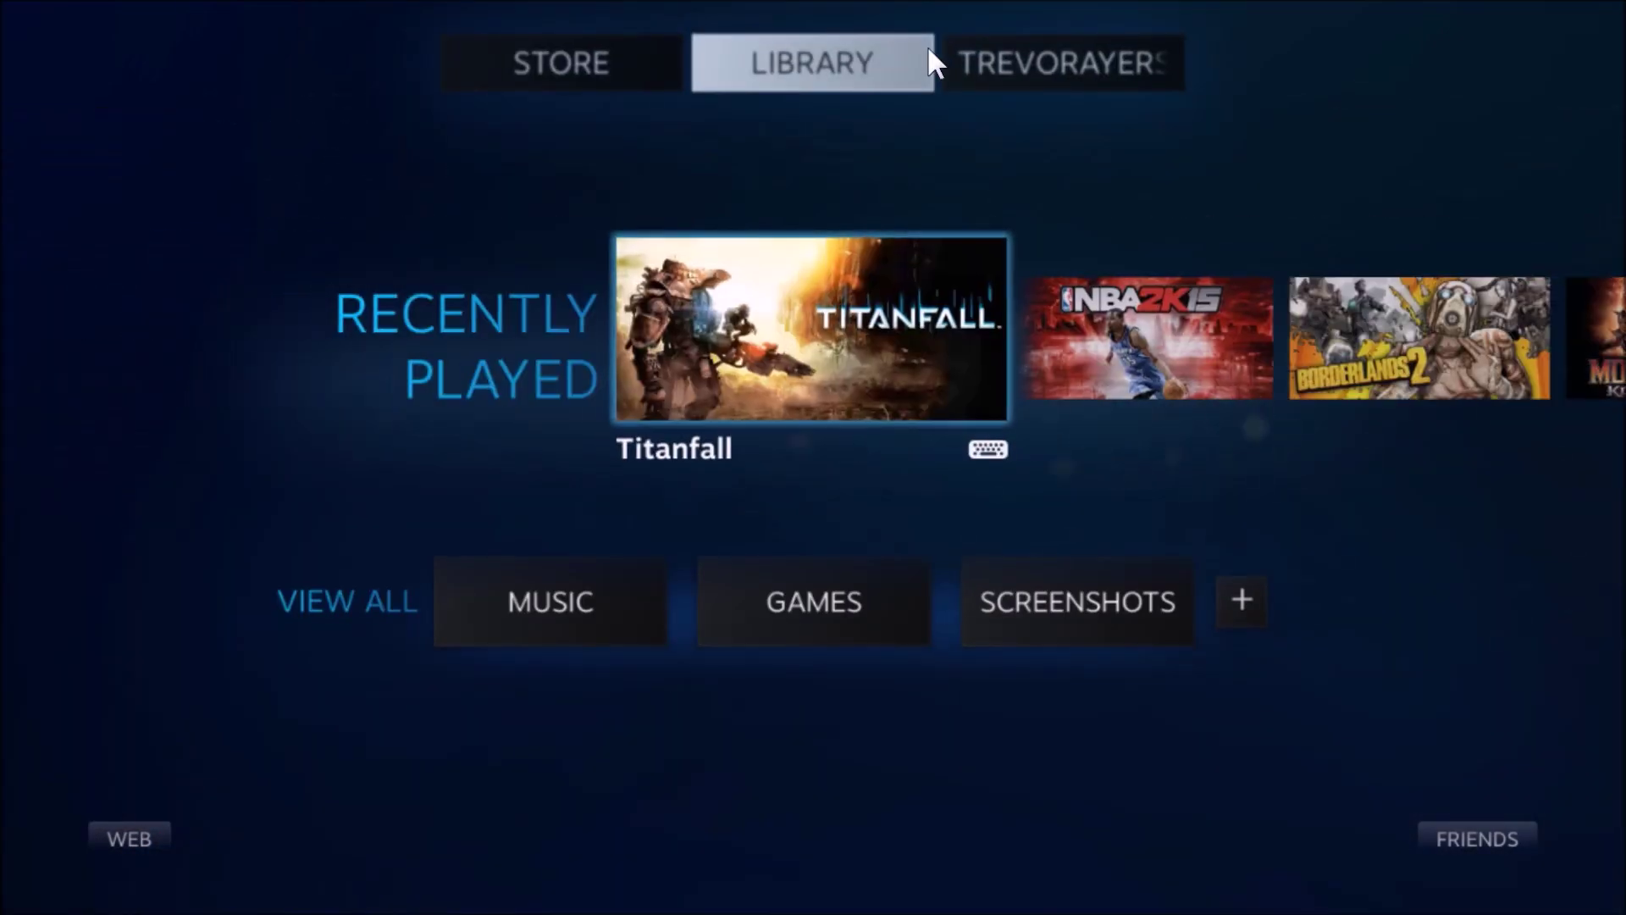